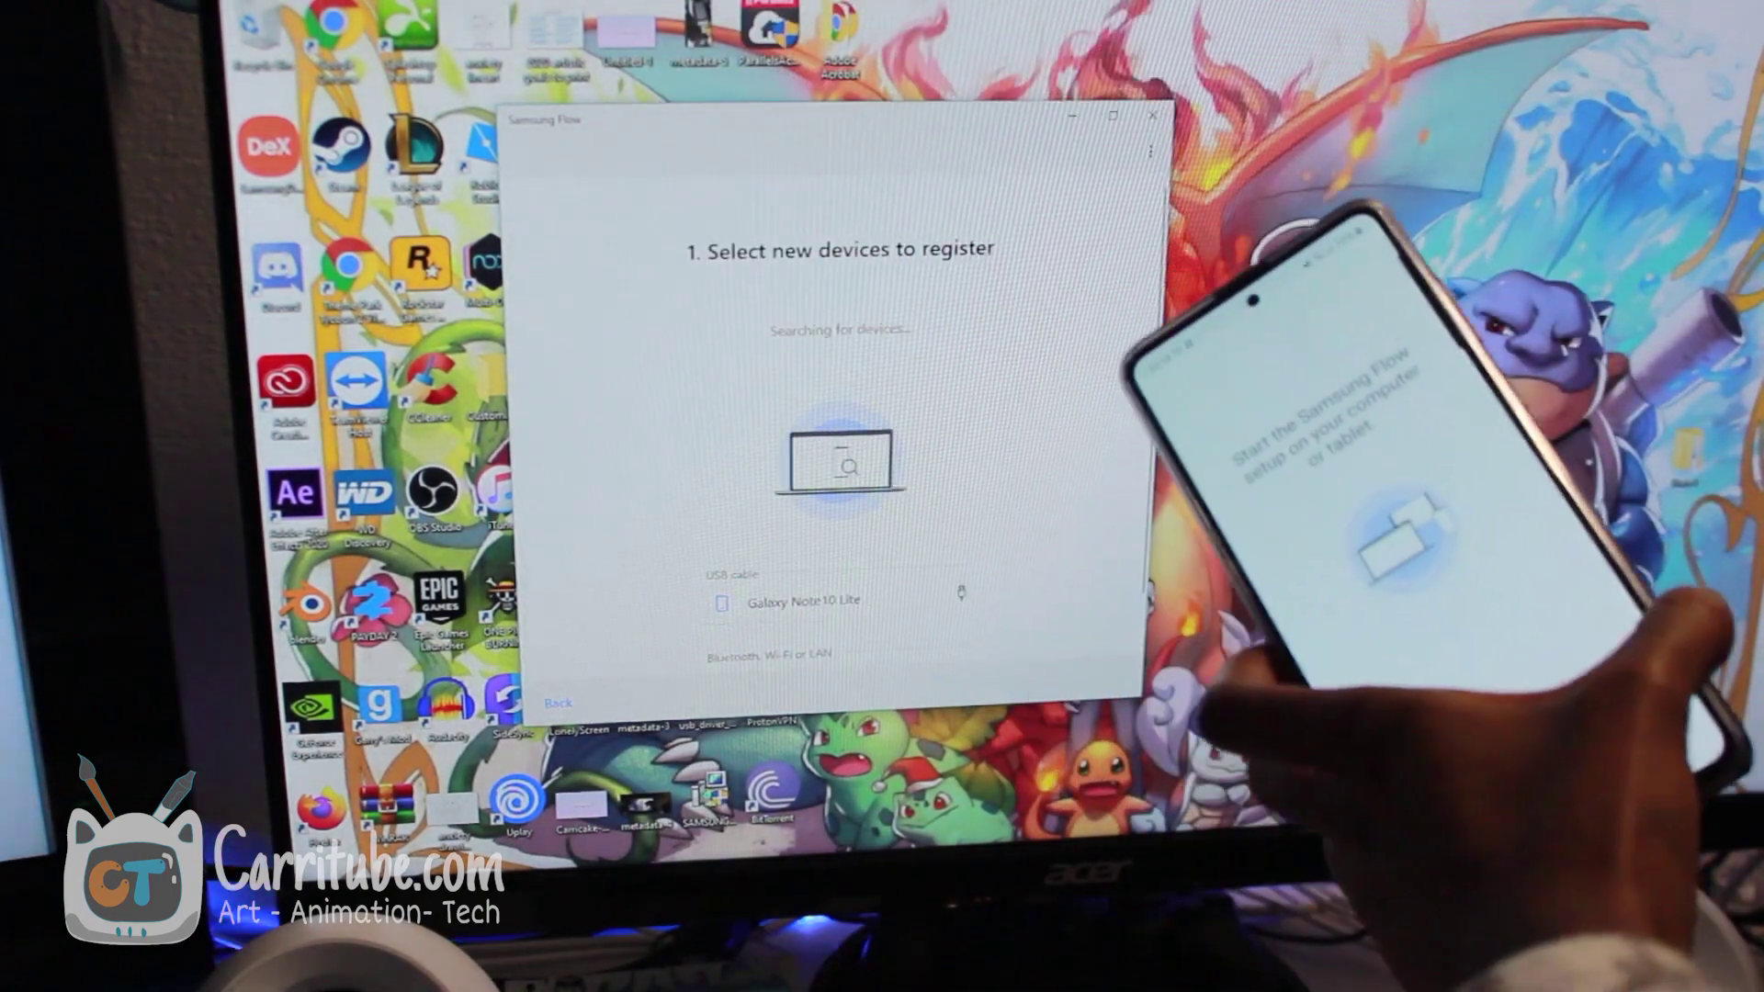
# Register the USB-connected Galaxy Note10 Lite and mirror its screen in a Smart View window.
pyautogui.click(803, 600)
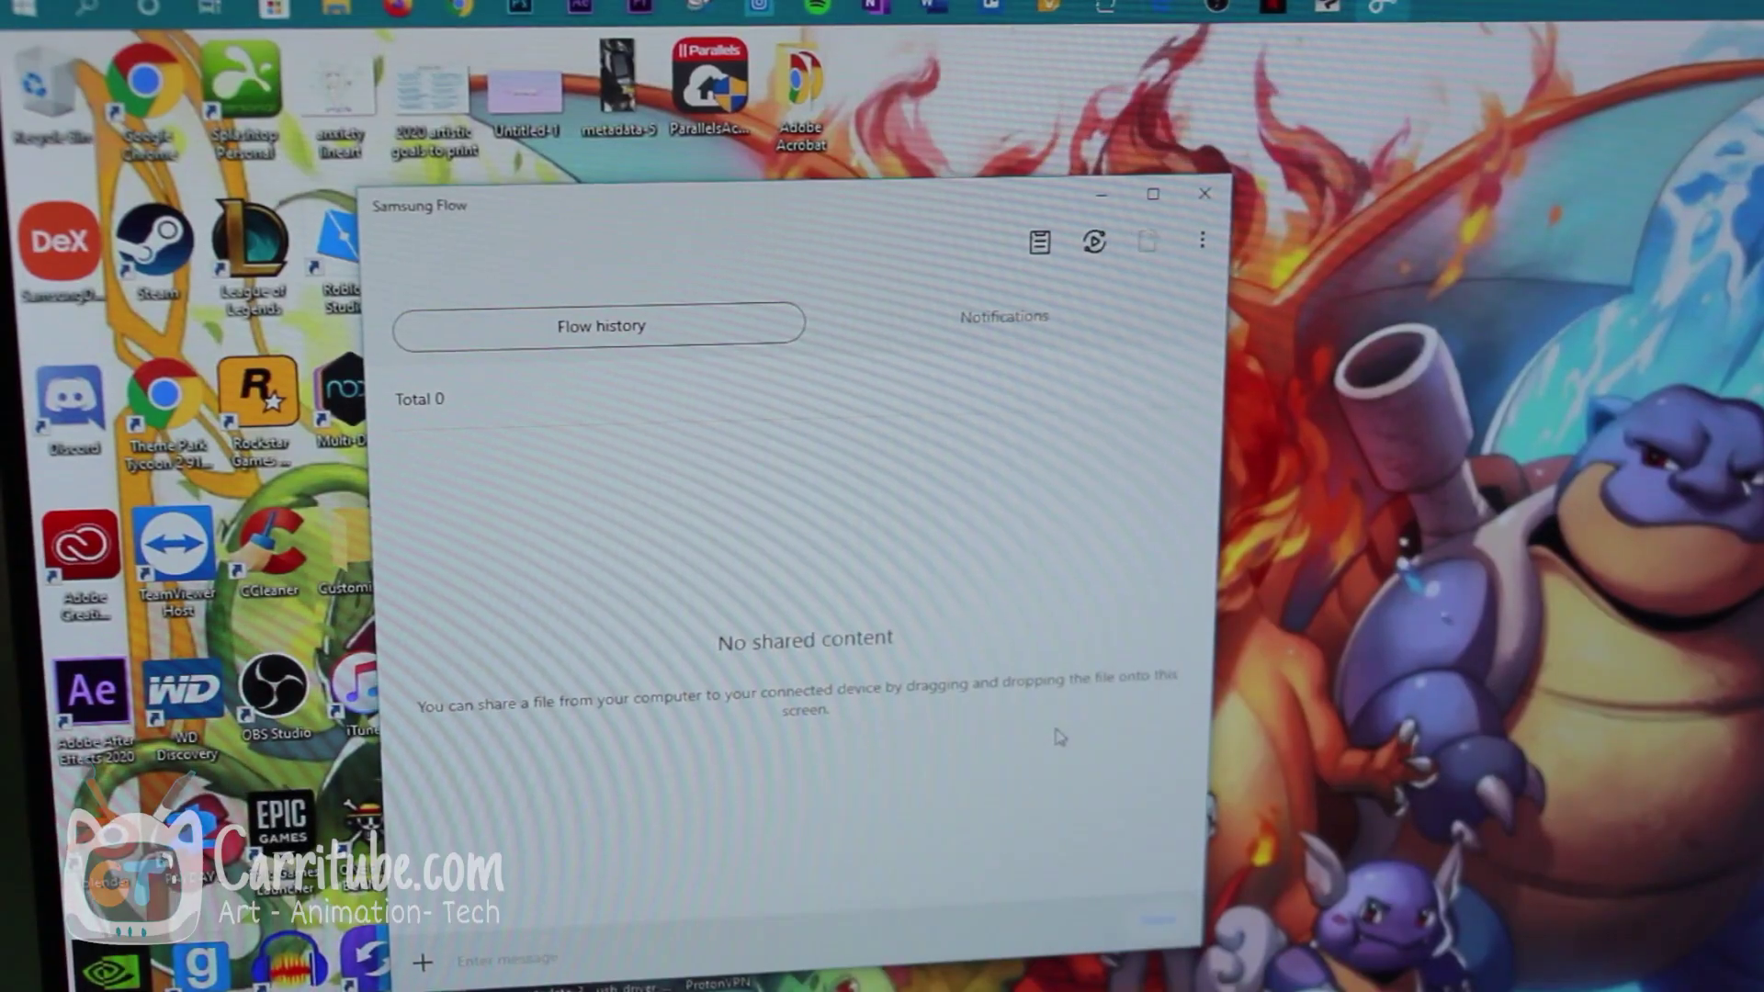
pyautogui.click(1097, 244)
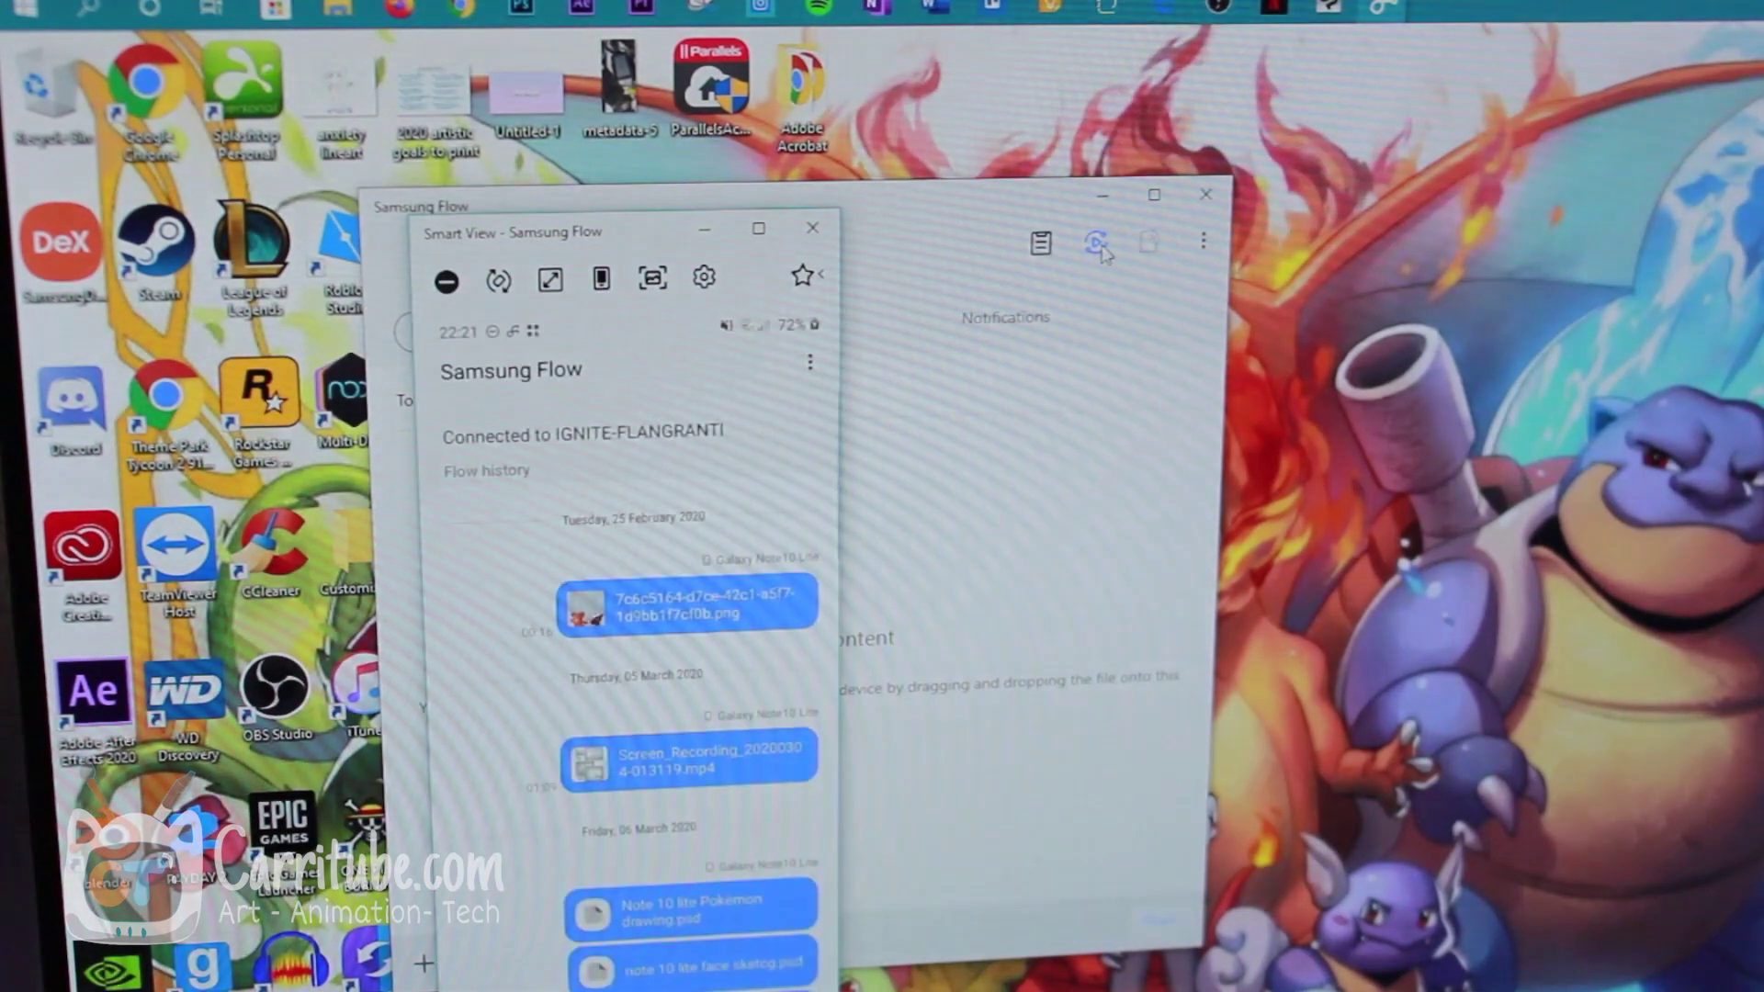
# Maximize the Smart View mirror, go to the phone's home screen, and launch Sentio Desktop.
pyautogui.click(760, 229)
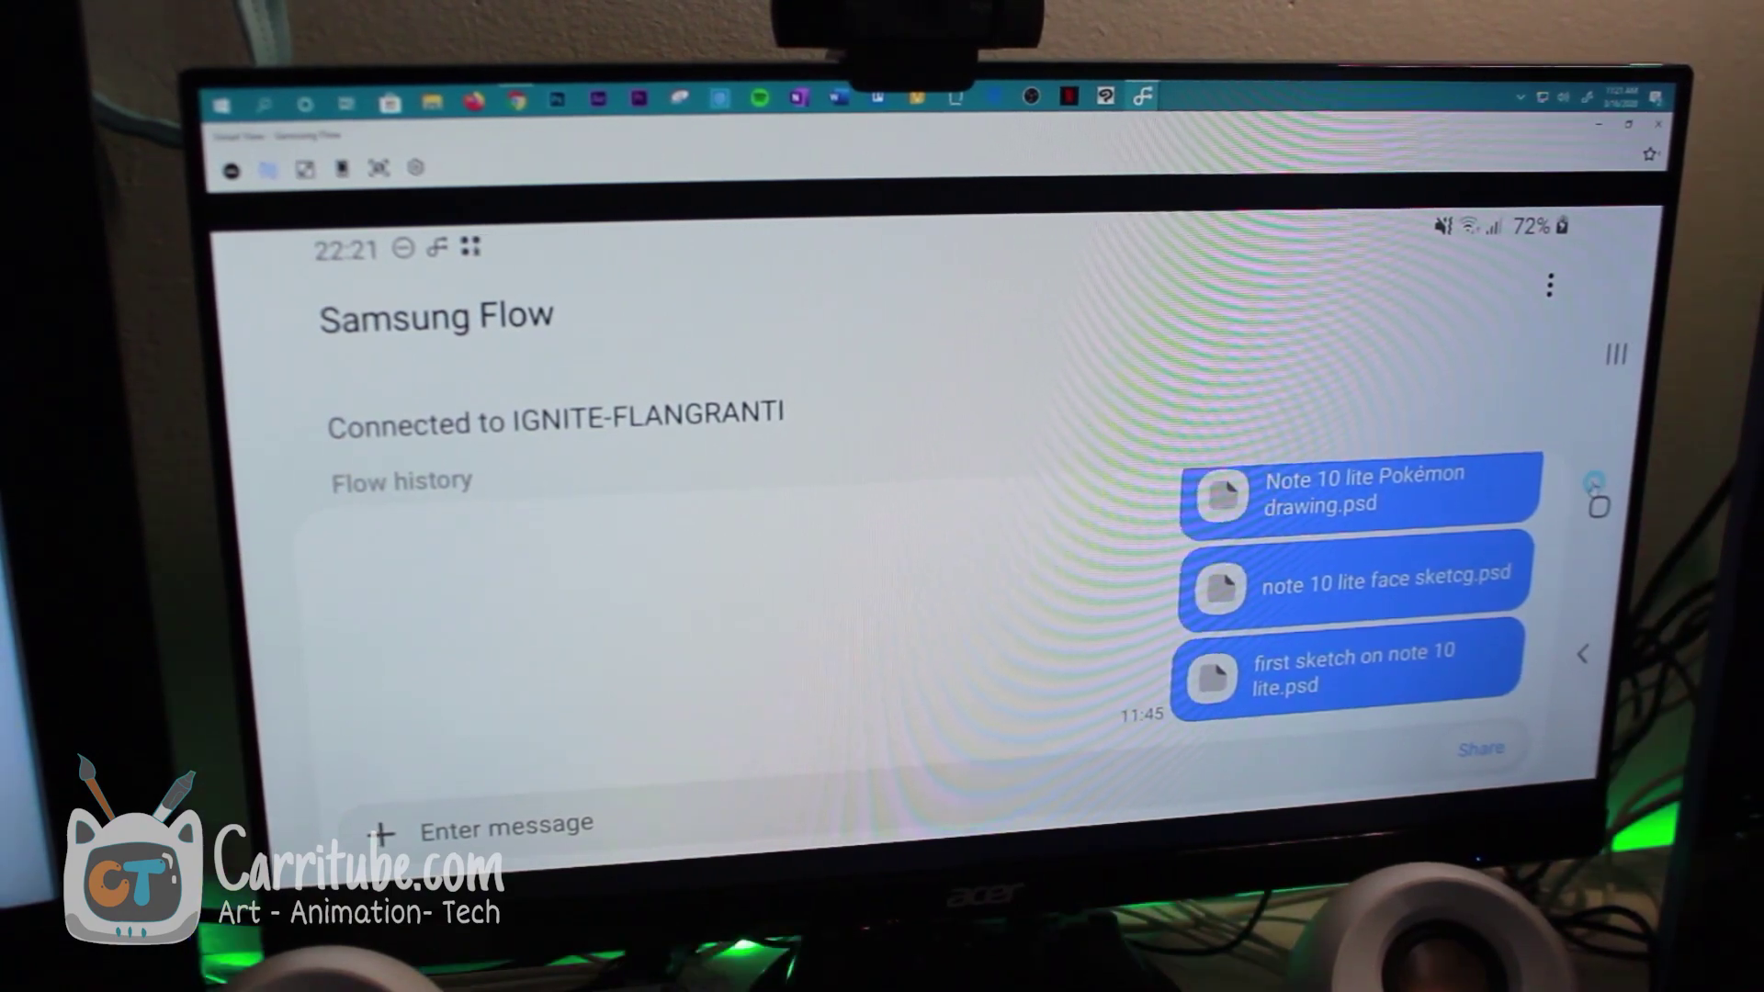
pyautogui.click(1599, 507)
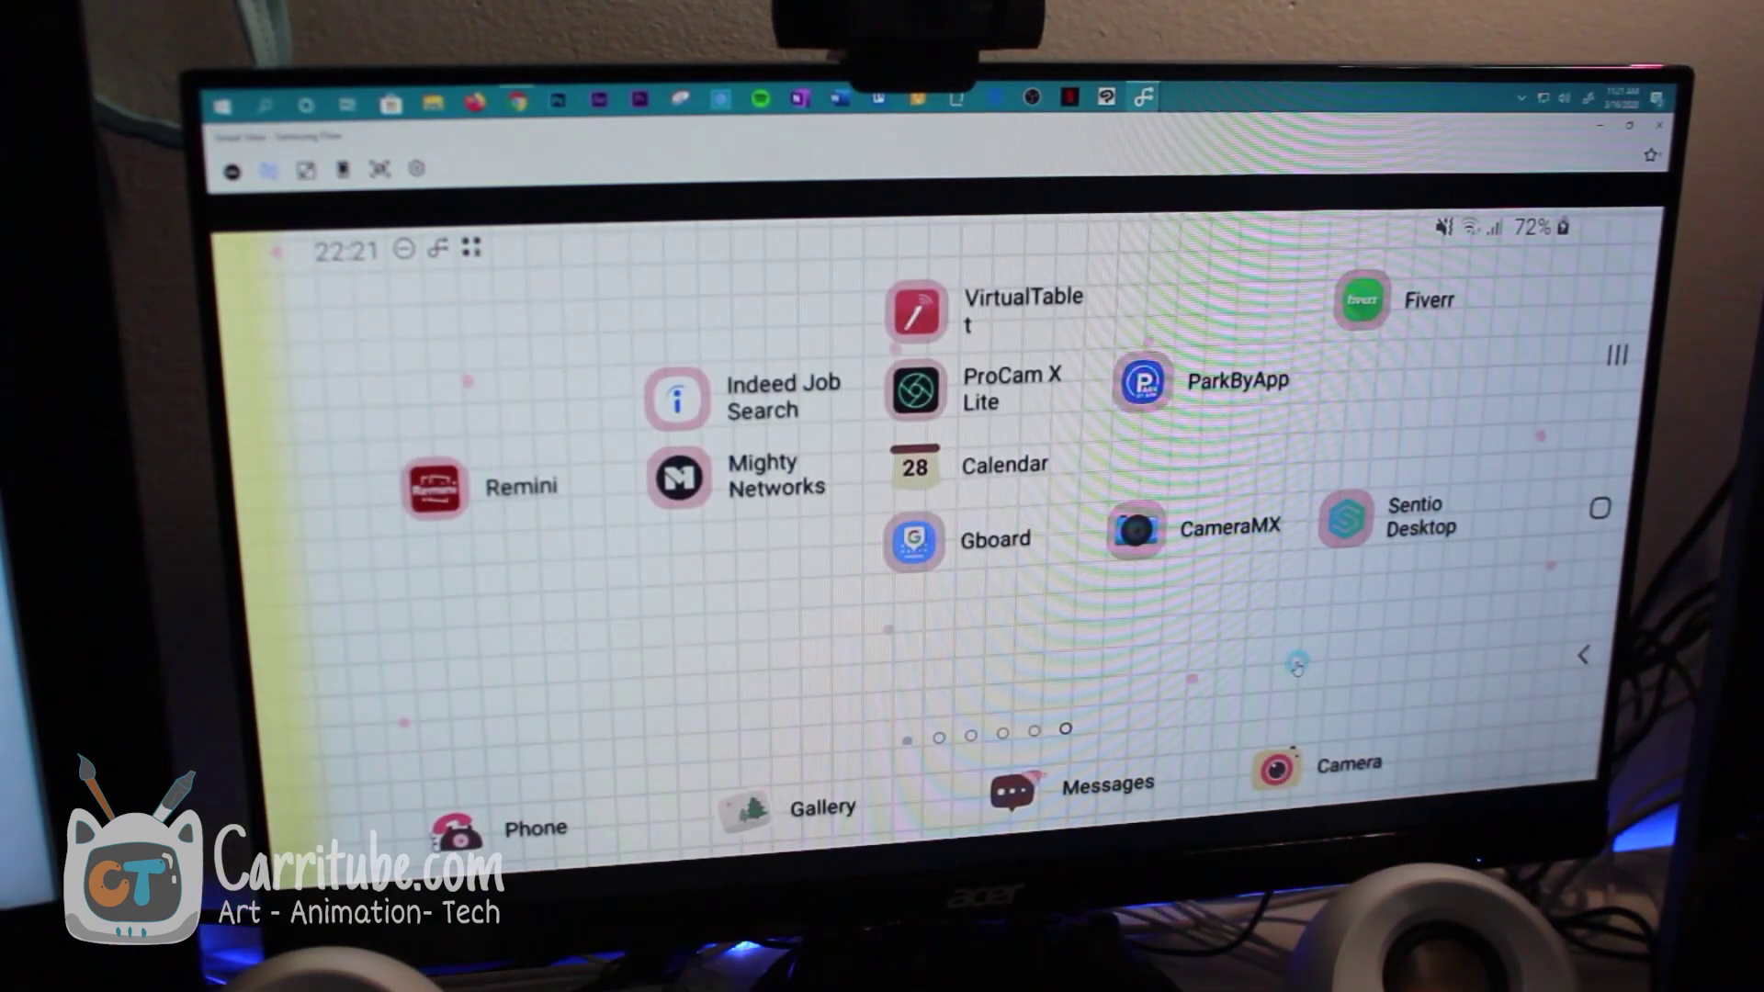
pyautogui.click(1347, 520)
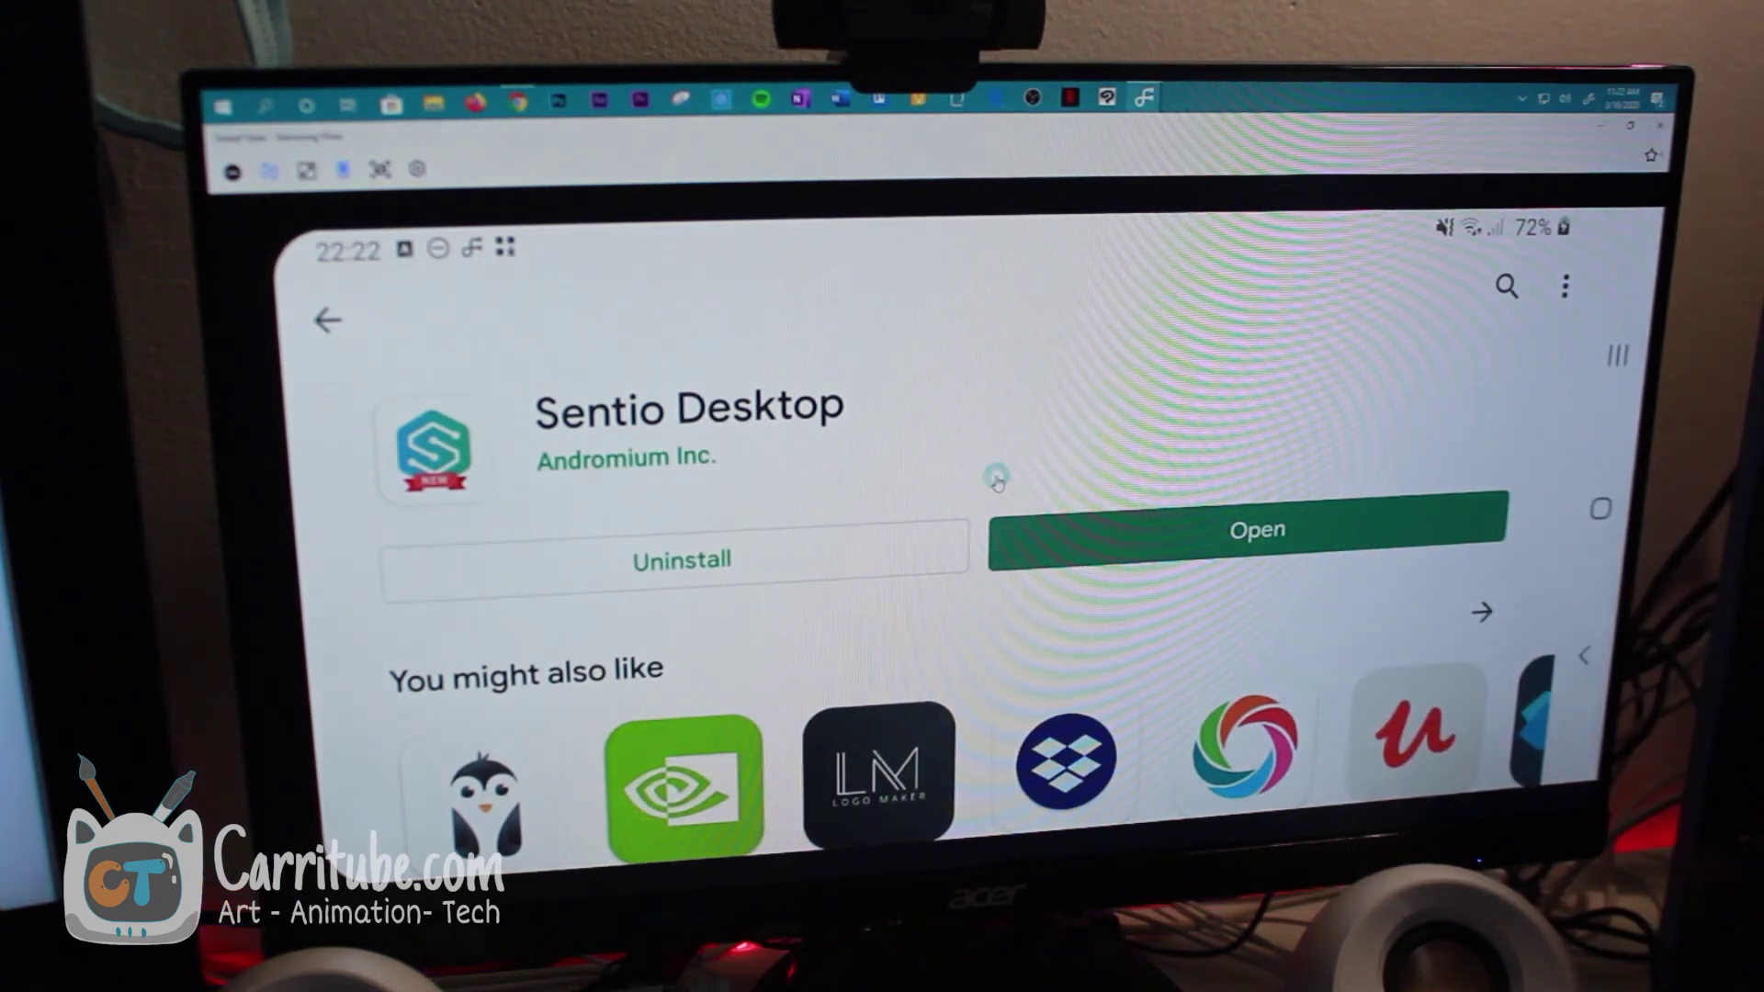
# Open Sentio Desktop, allow it to appear on top, and continue to Sentio Desktop.
pyautogui.click(1157, 544)
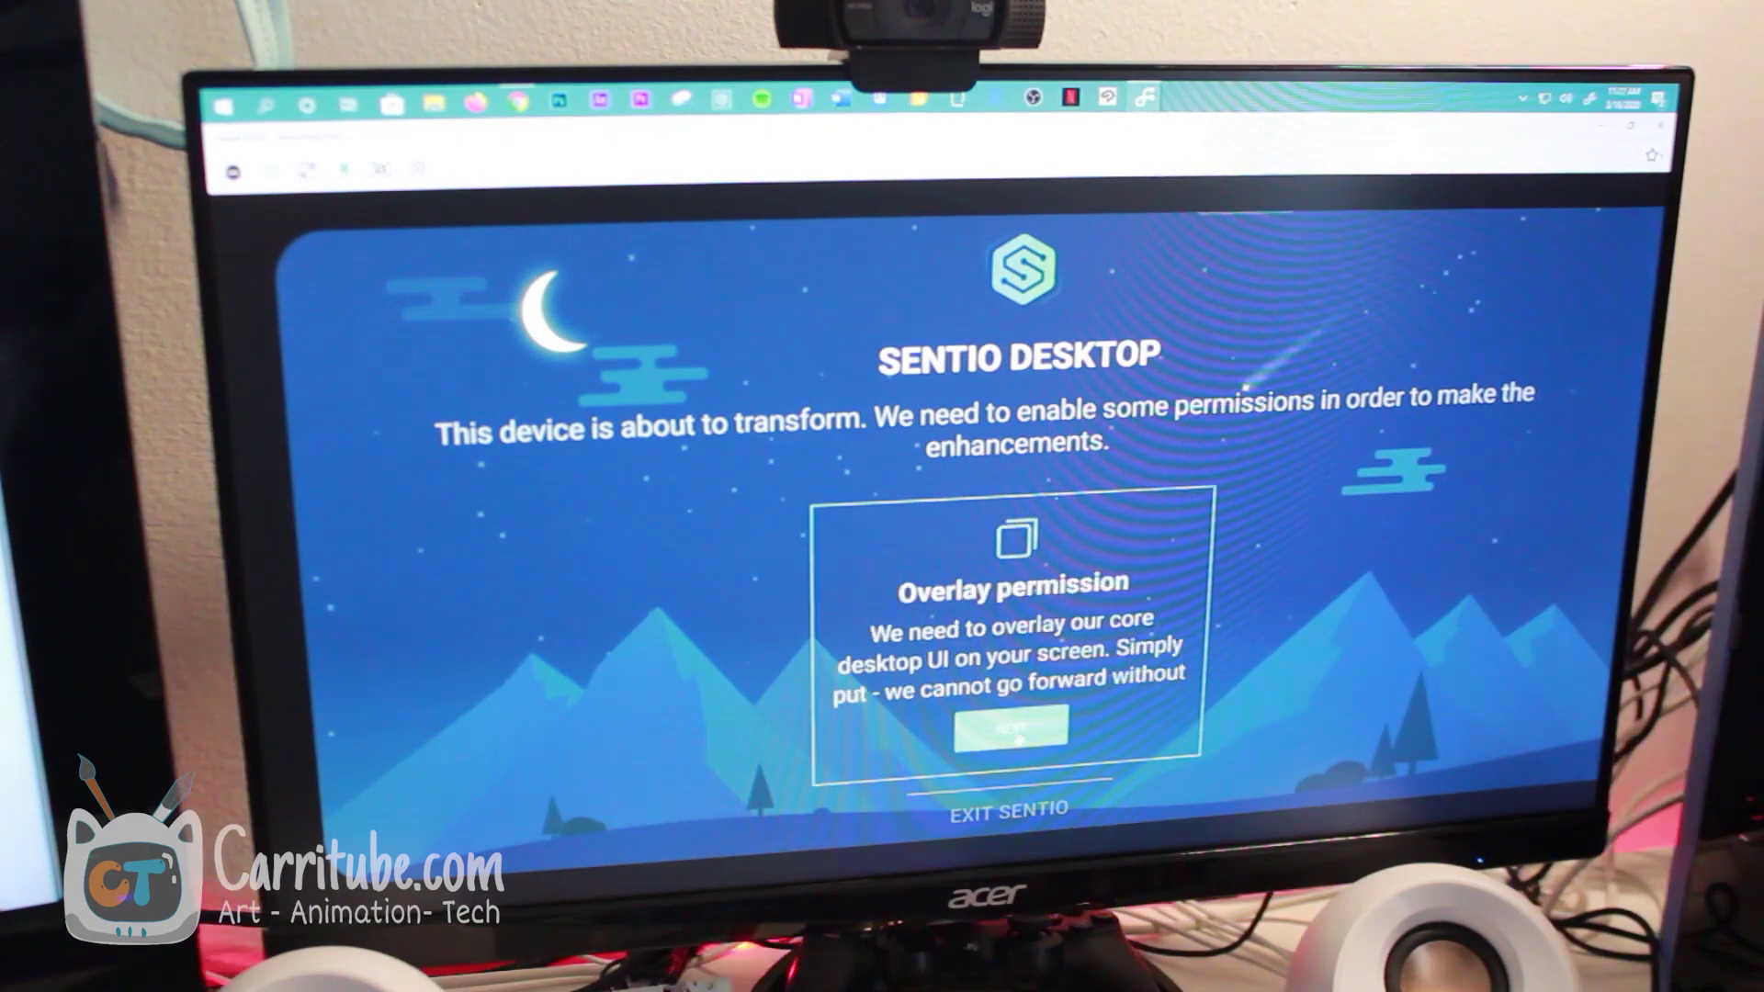
pyautogui.click(1016, 728)
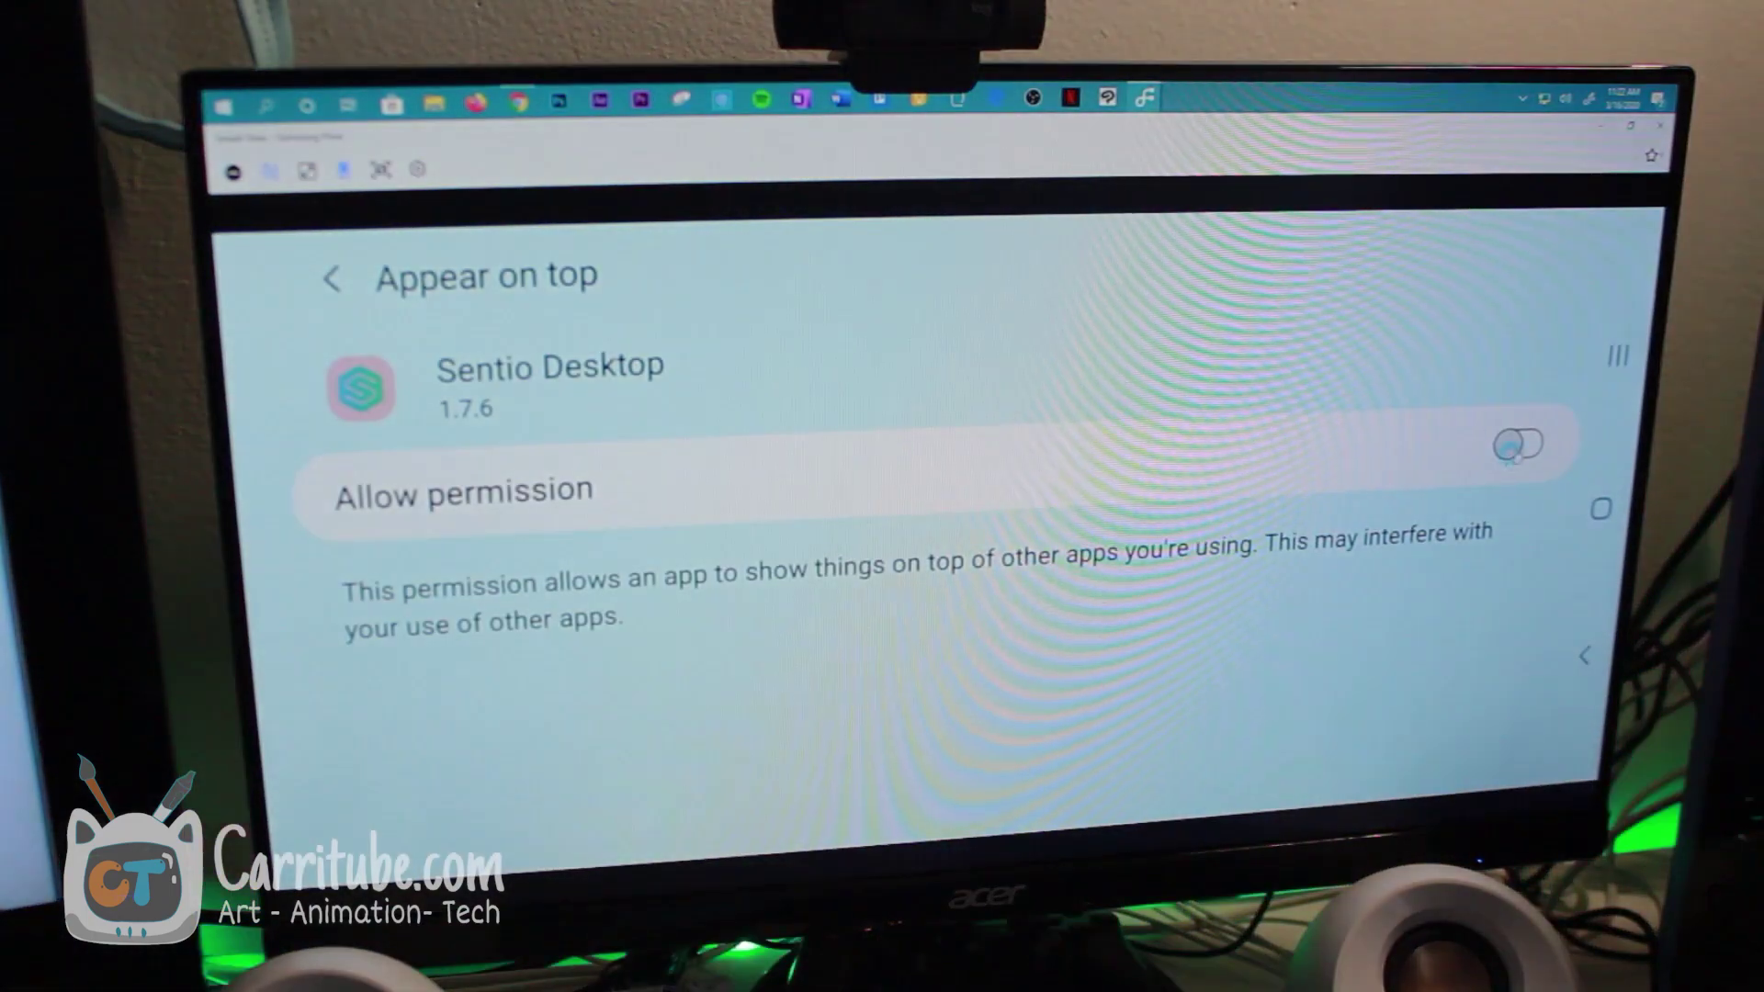
pyautogui.click(1522, 449)
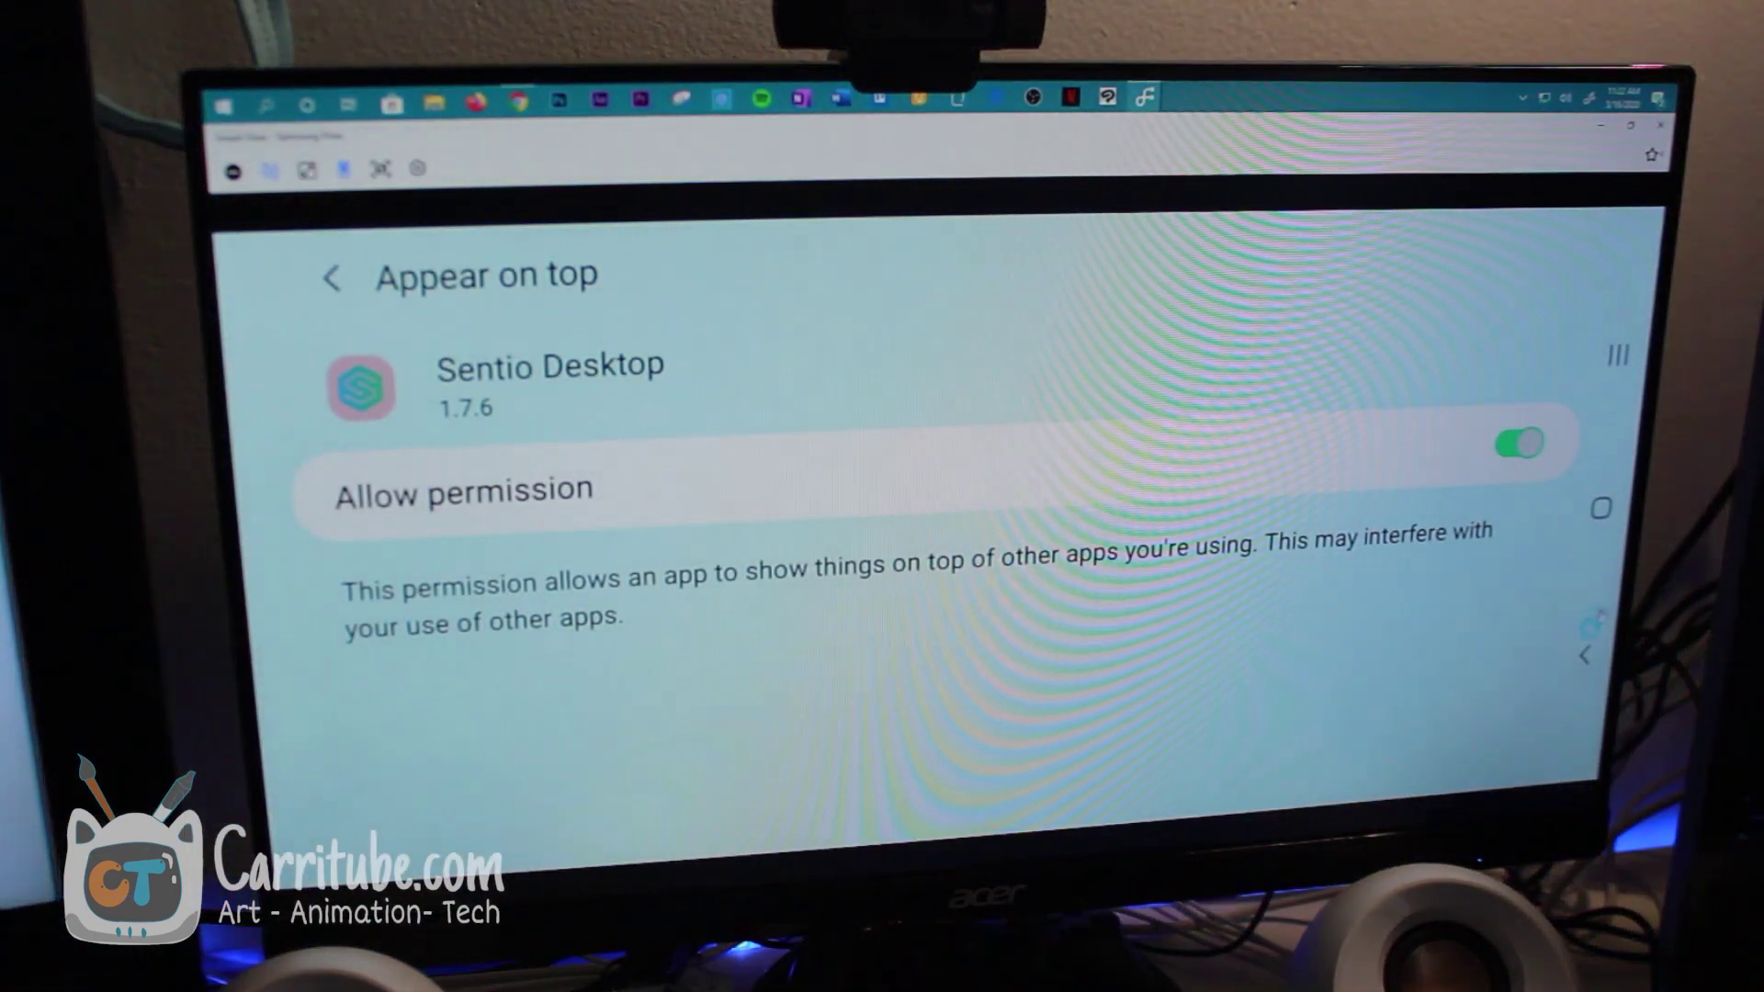
pyautogui.click(1581, 661)
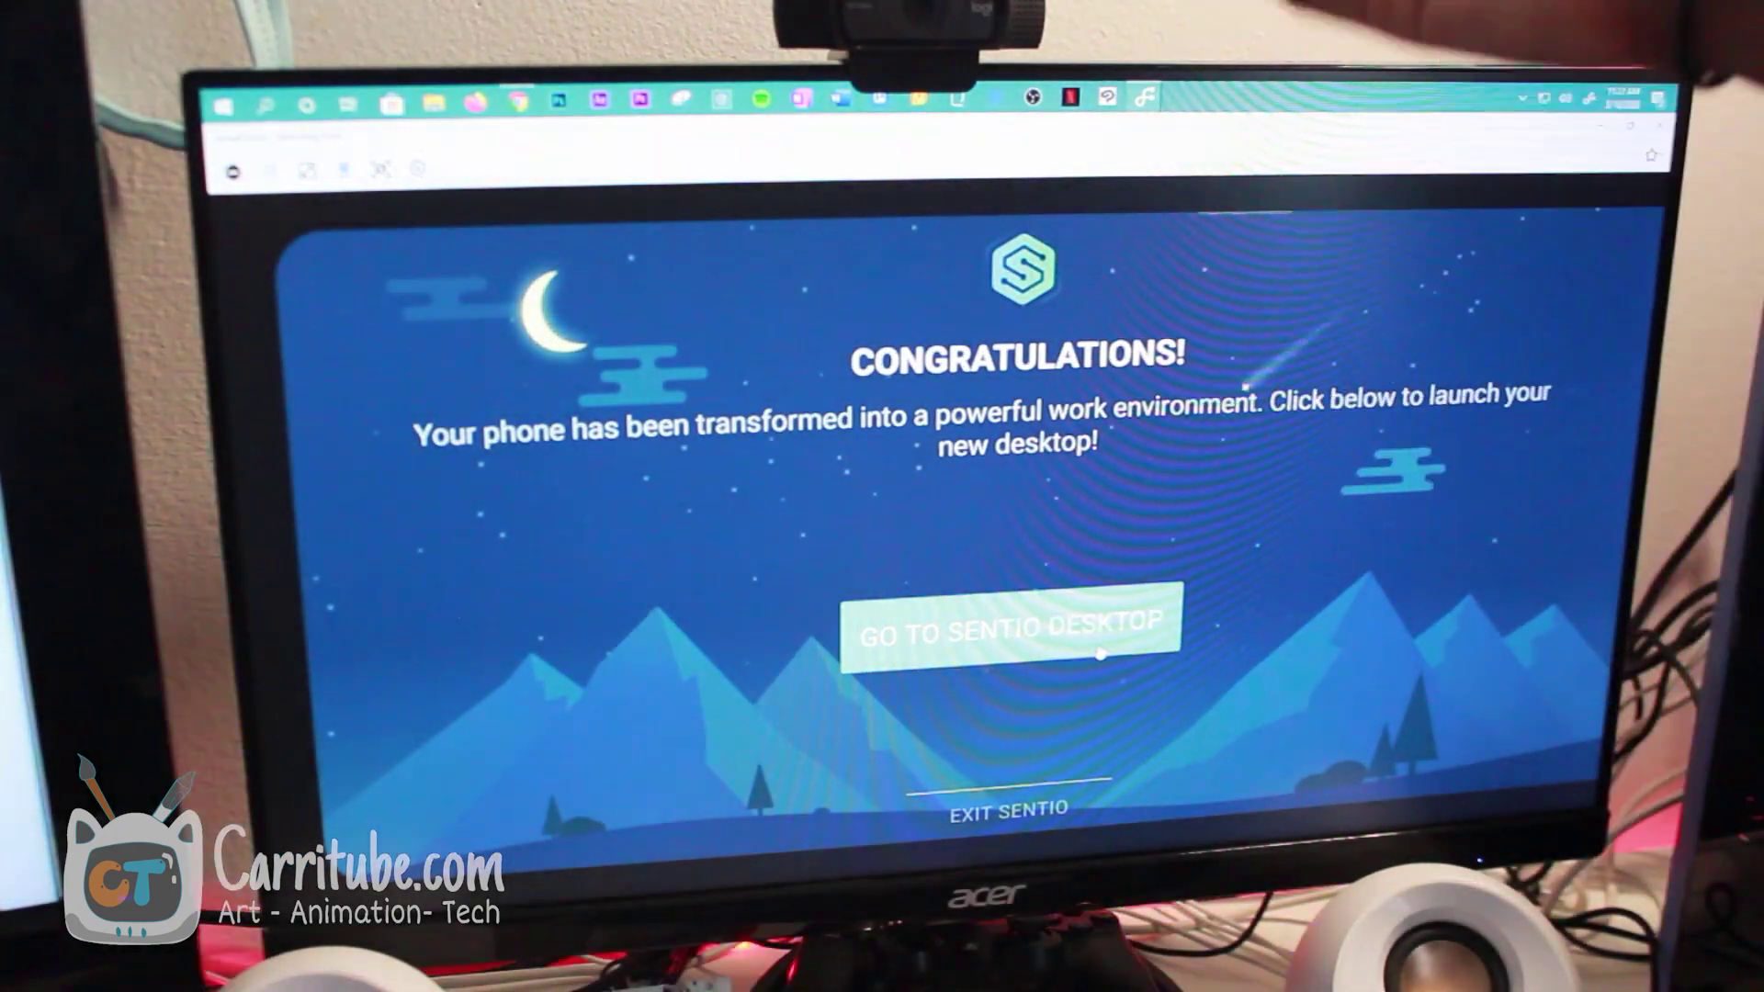
pyautogui.click(1101, 651)
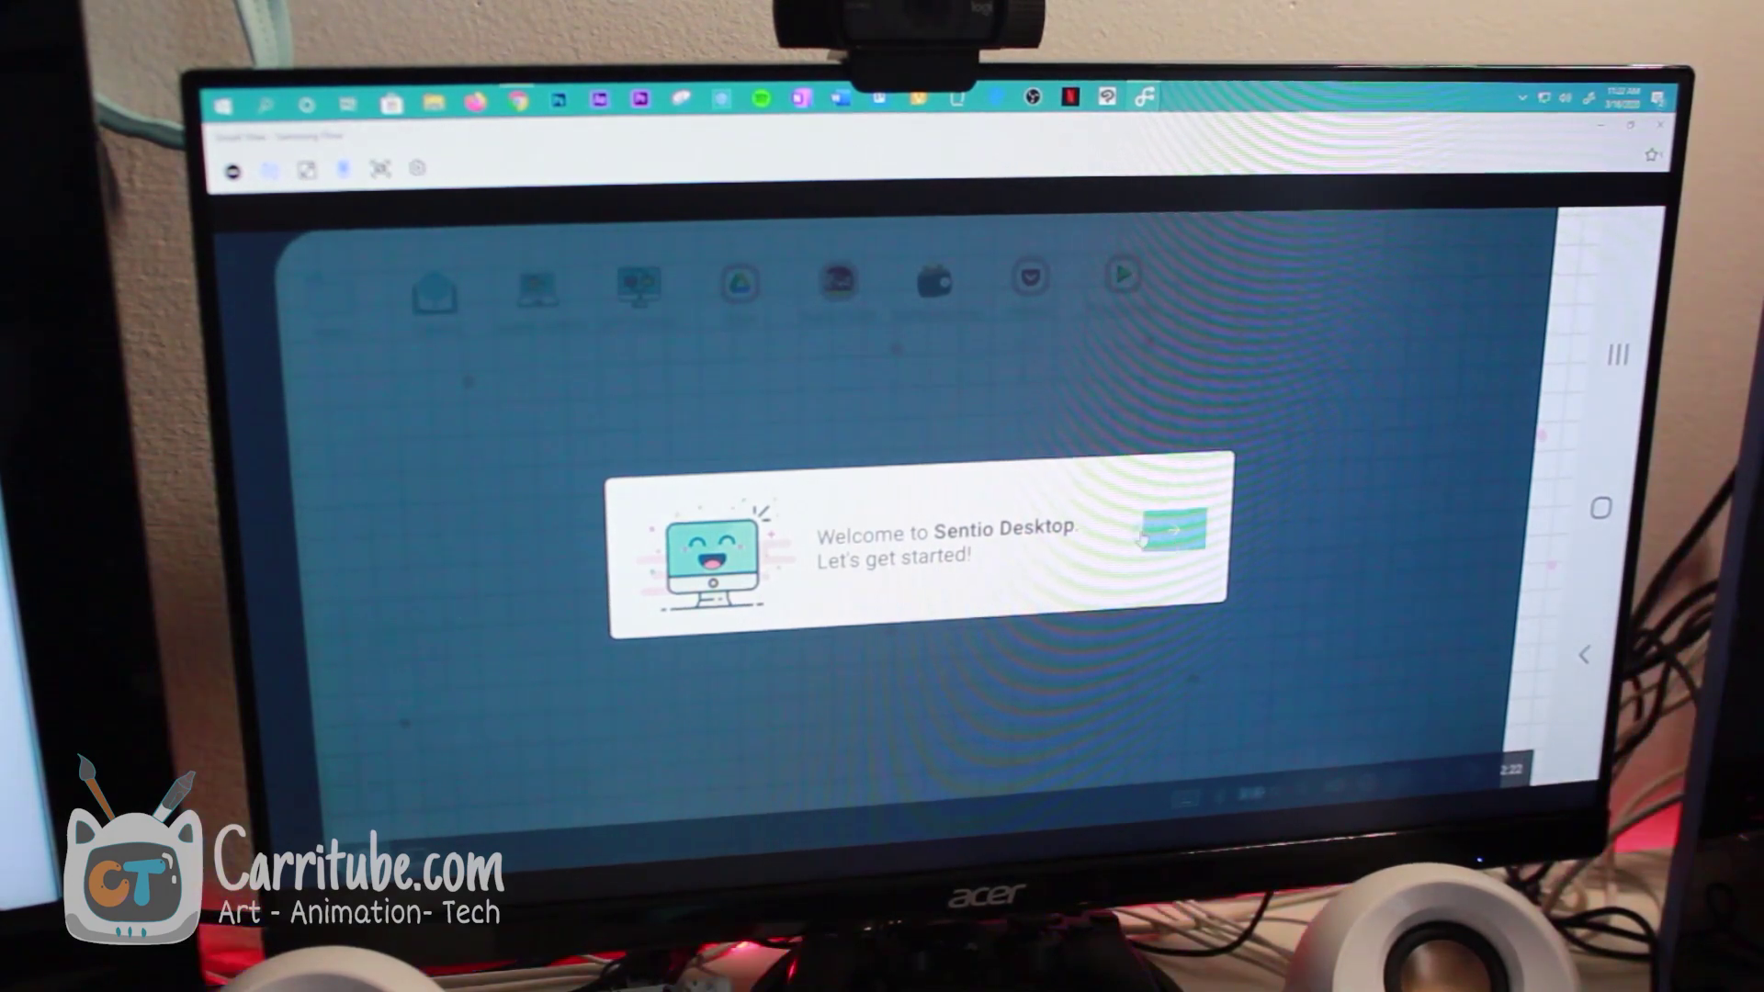
# Step through the three welcome tour cards and dismiss the Android O notice.
pyautogui.click(1169, 529)
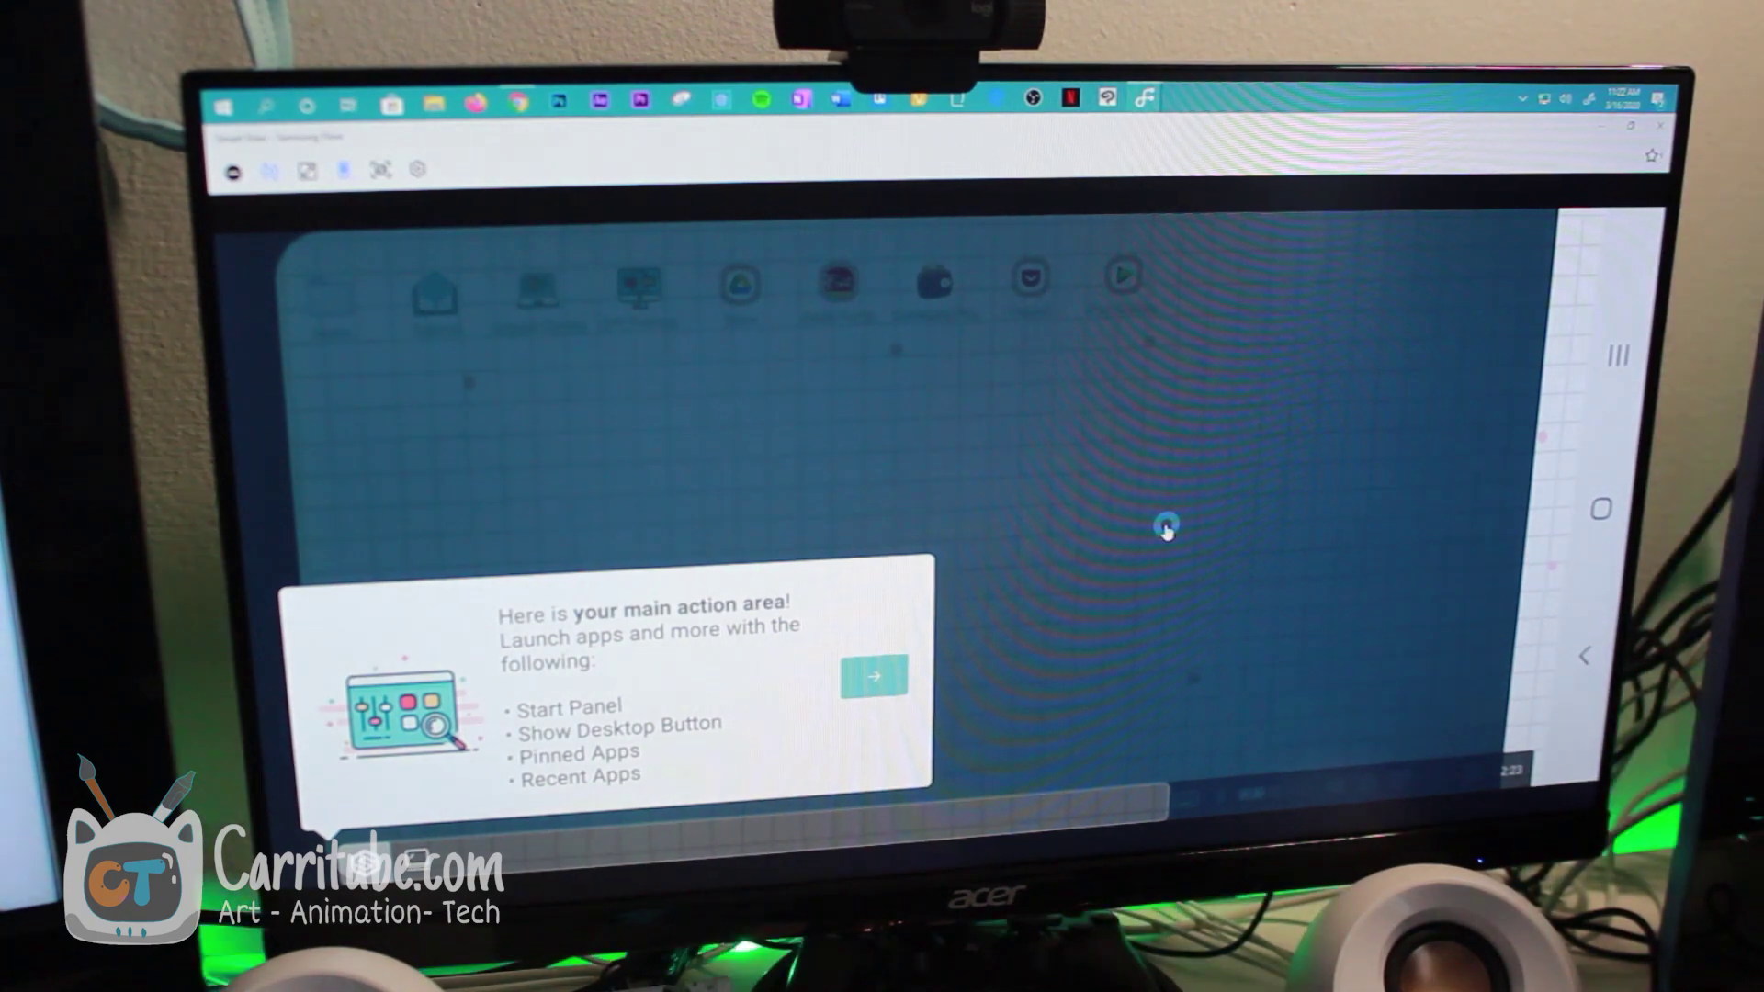
pyautogui.click(889, 681)
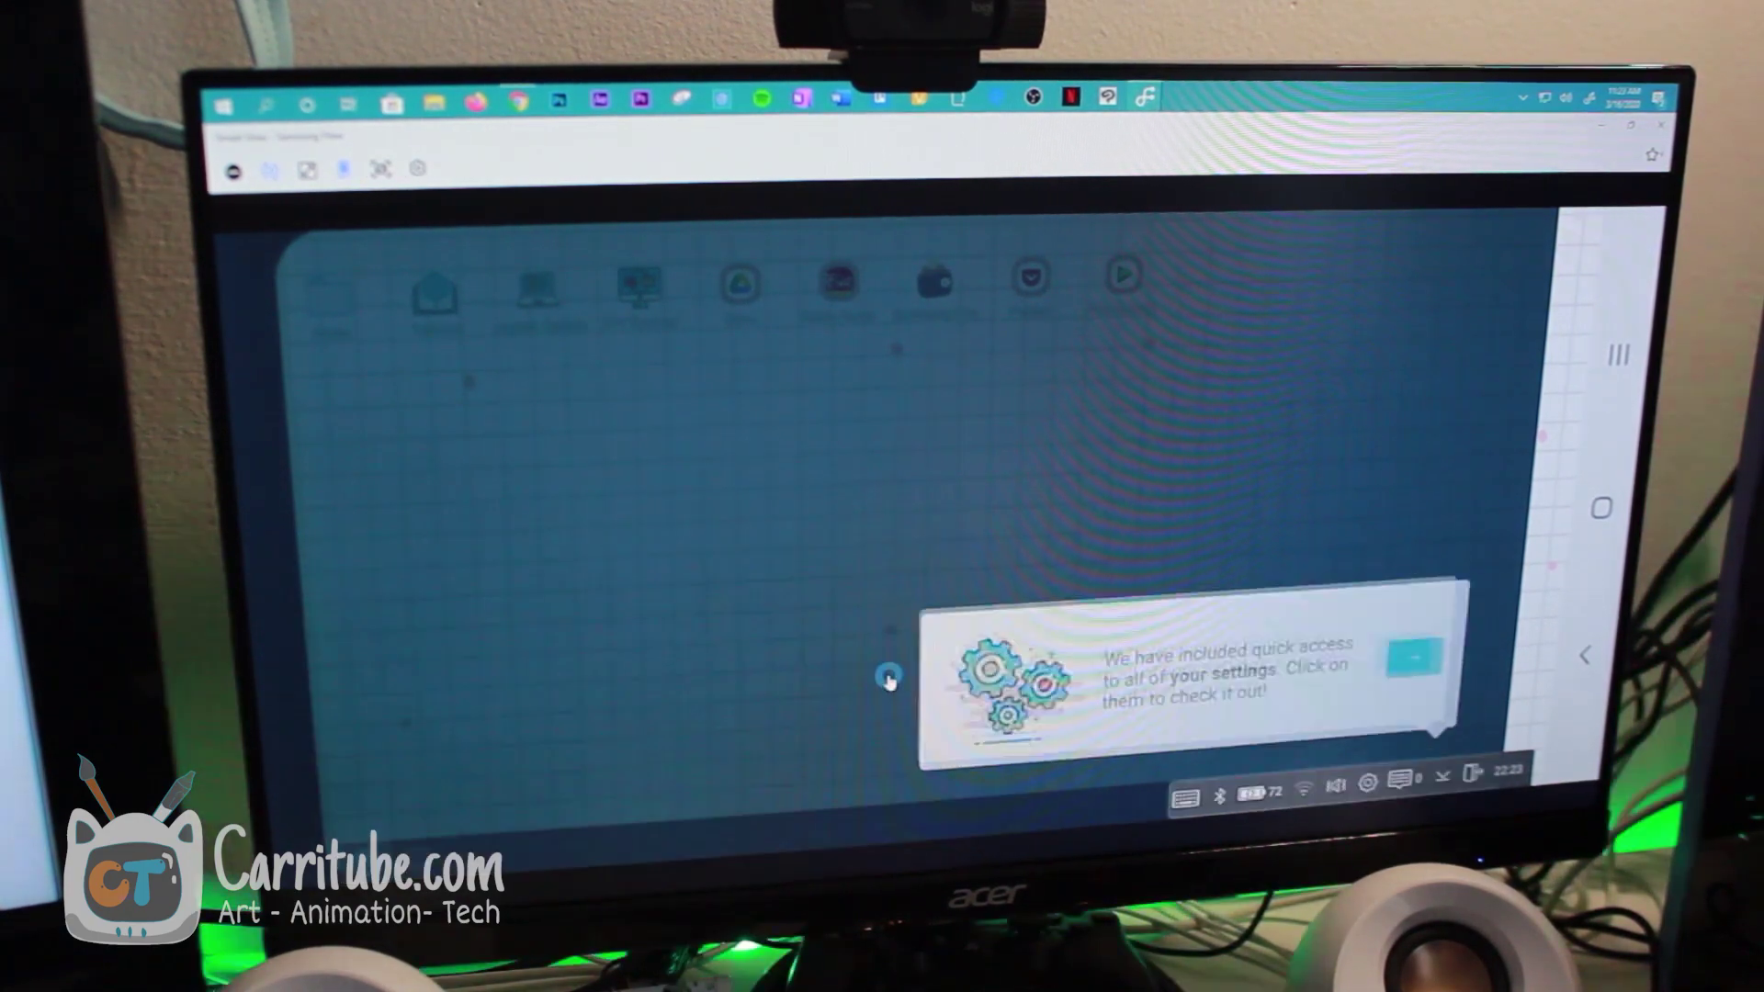
pyautogui.click(1438, 668)
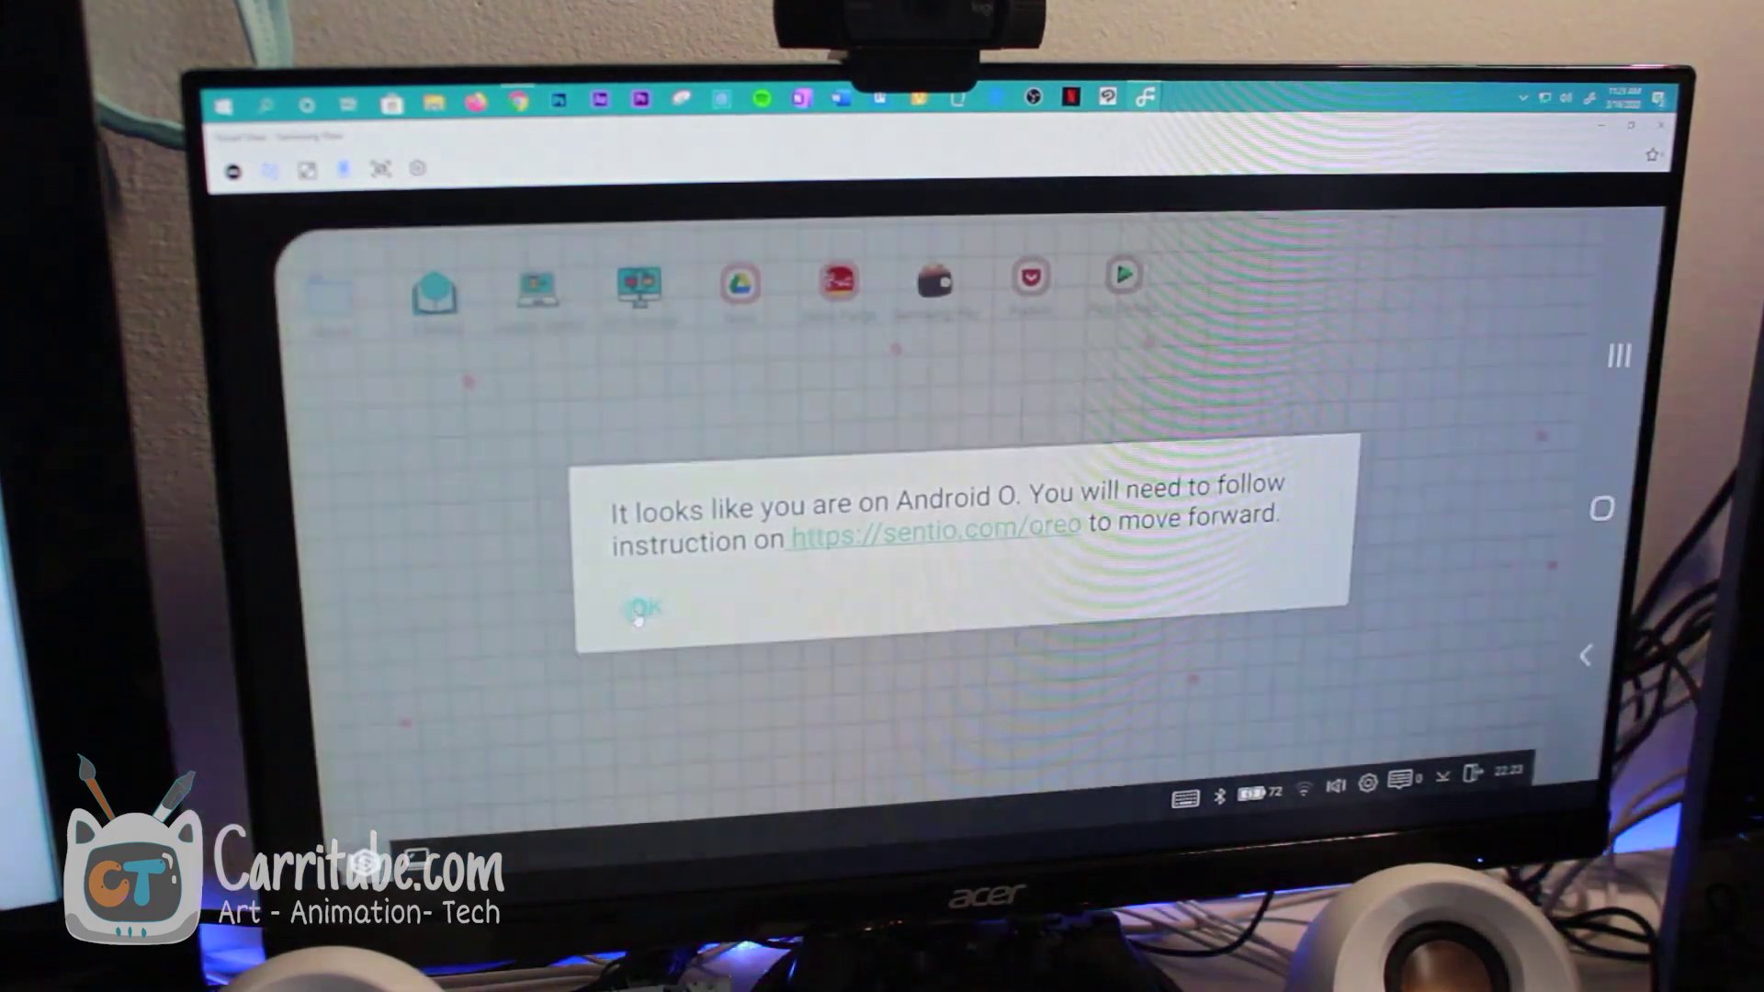
pyautogui.click(626, 619)
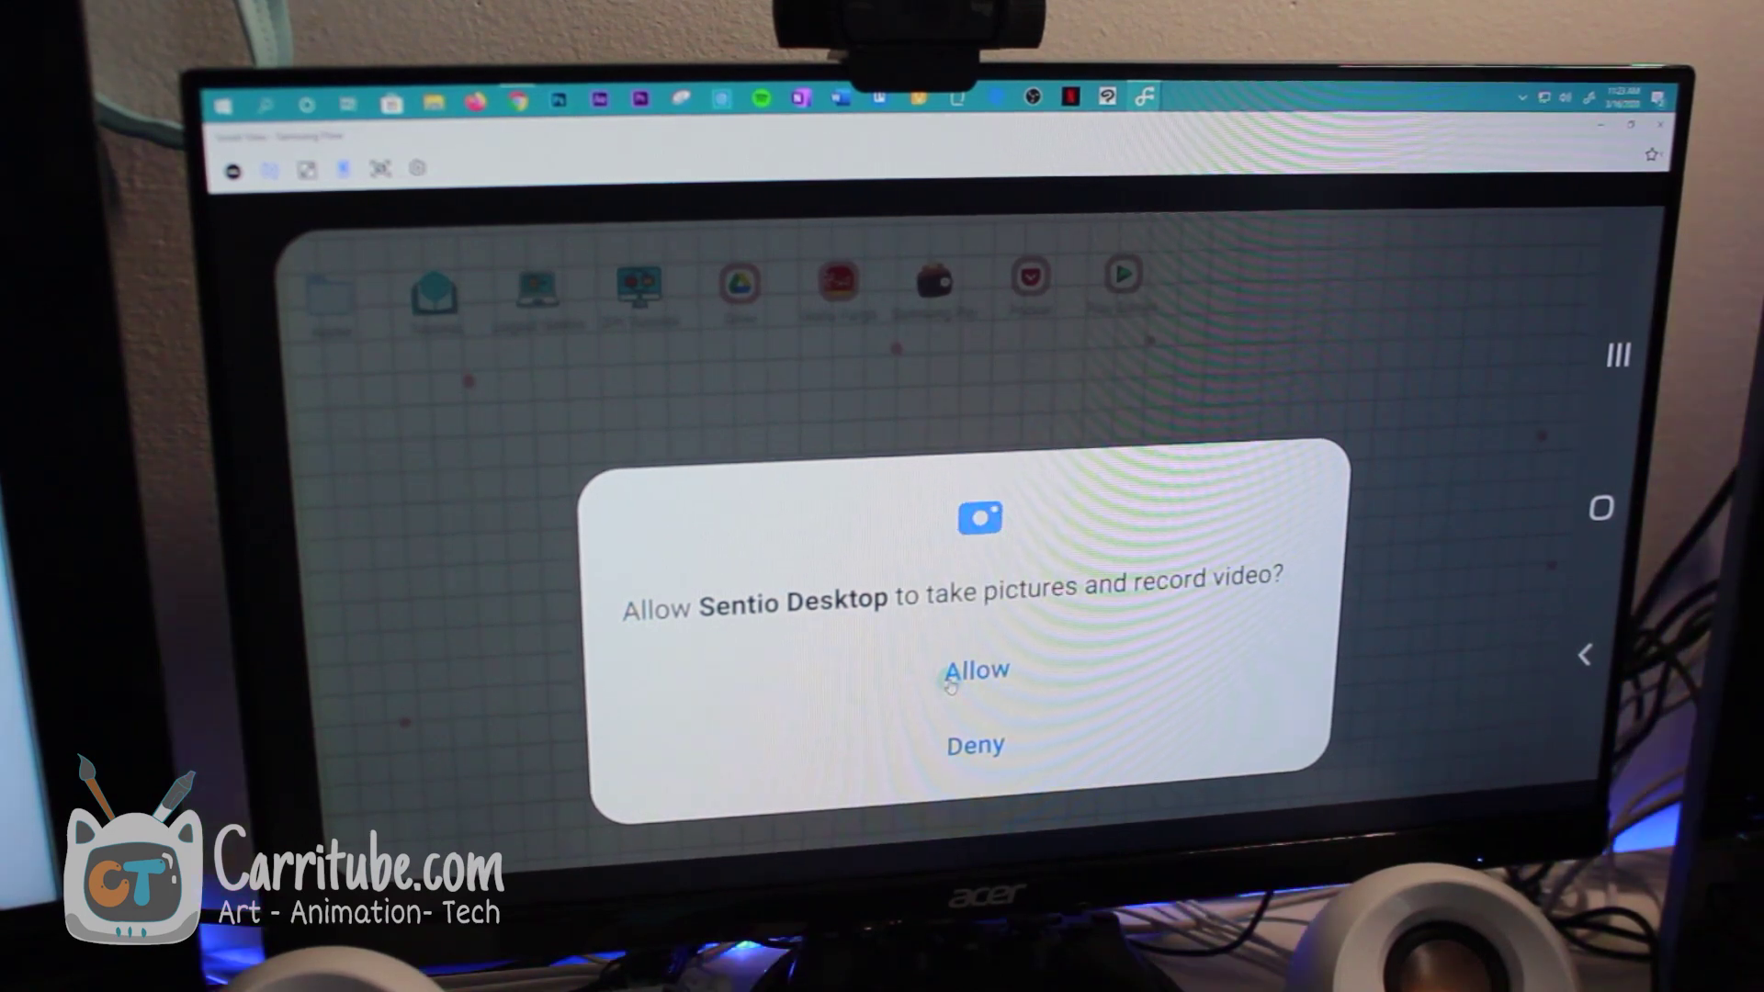
# Allow Sentio Desktop camera access and open its alphabetical app drawer.
pyautogui.click(972, 670)
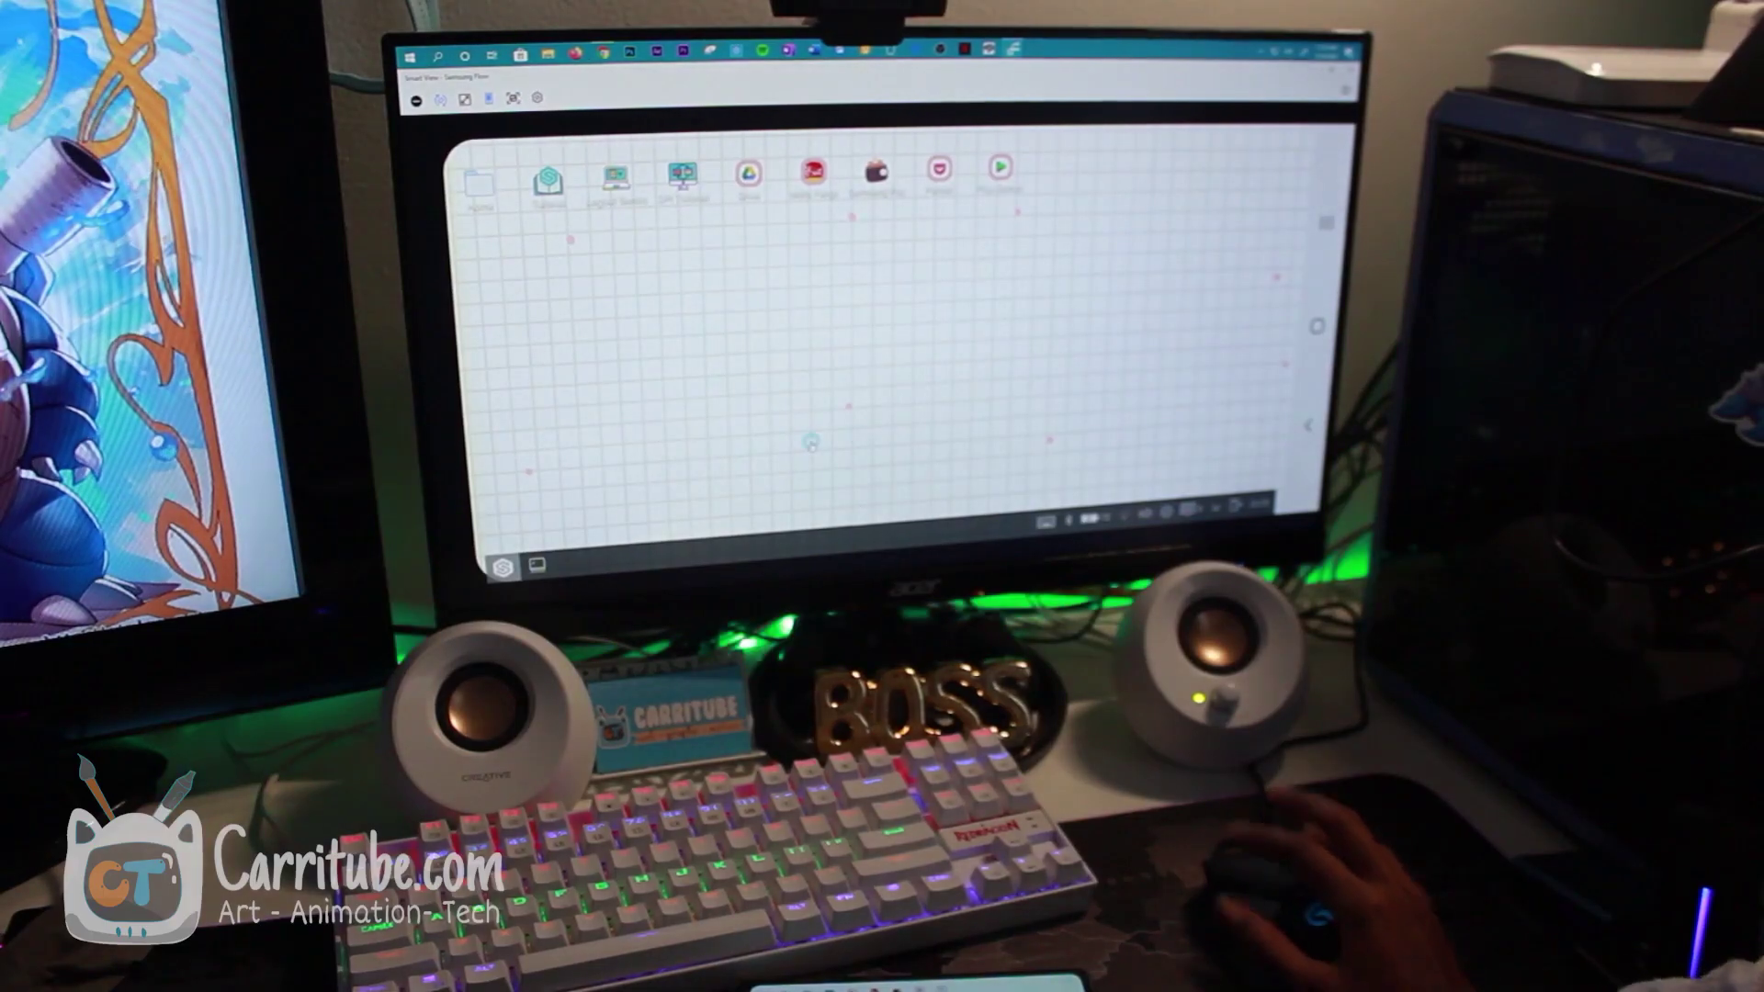
pyautogui.press('super')
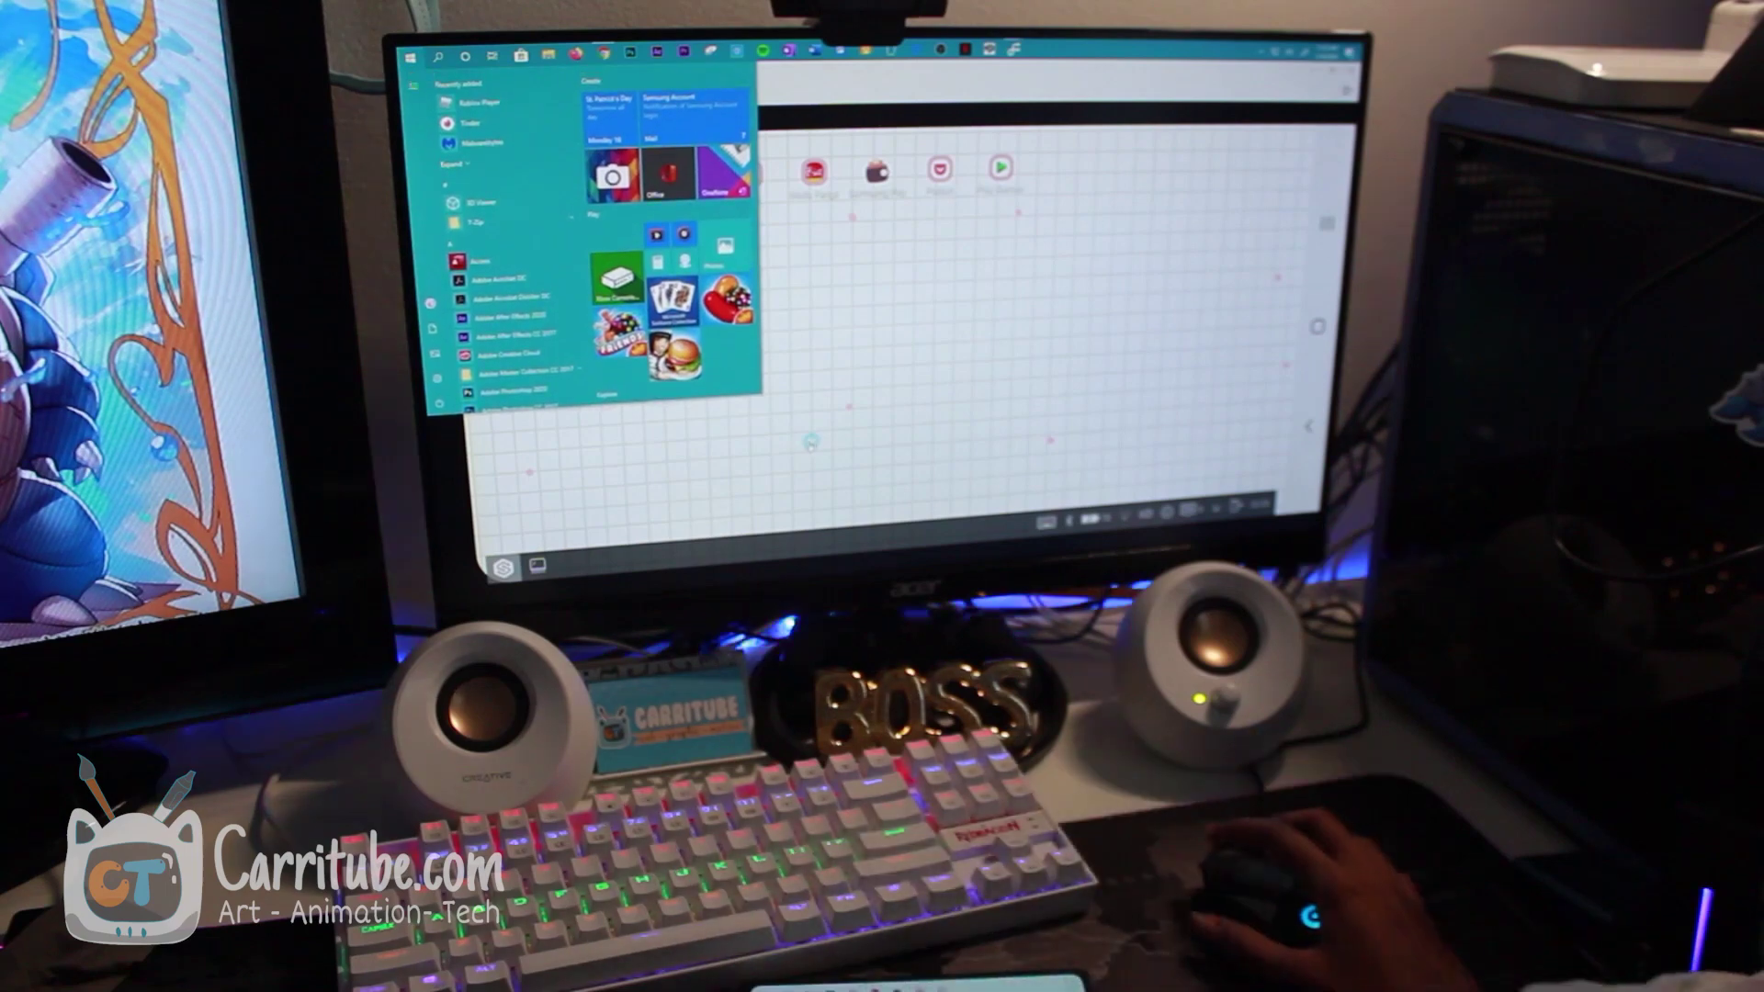
pyautogui.press('Escape')
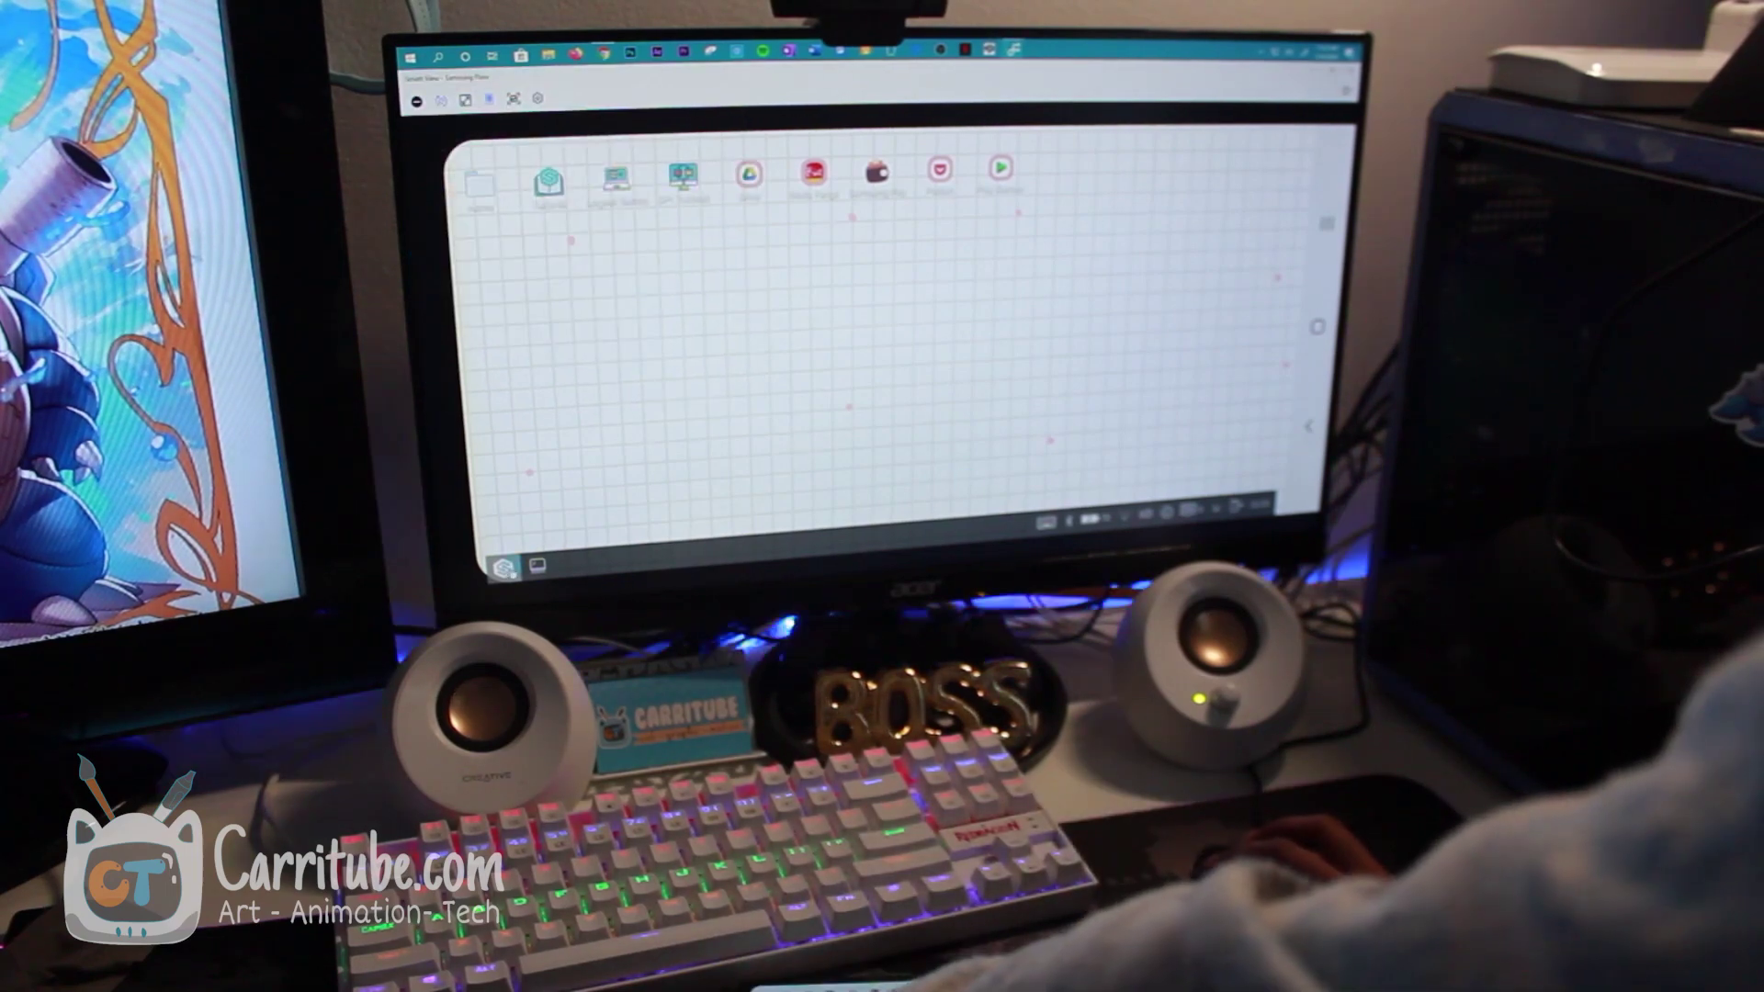
pyautogui.click(503, 565)
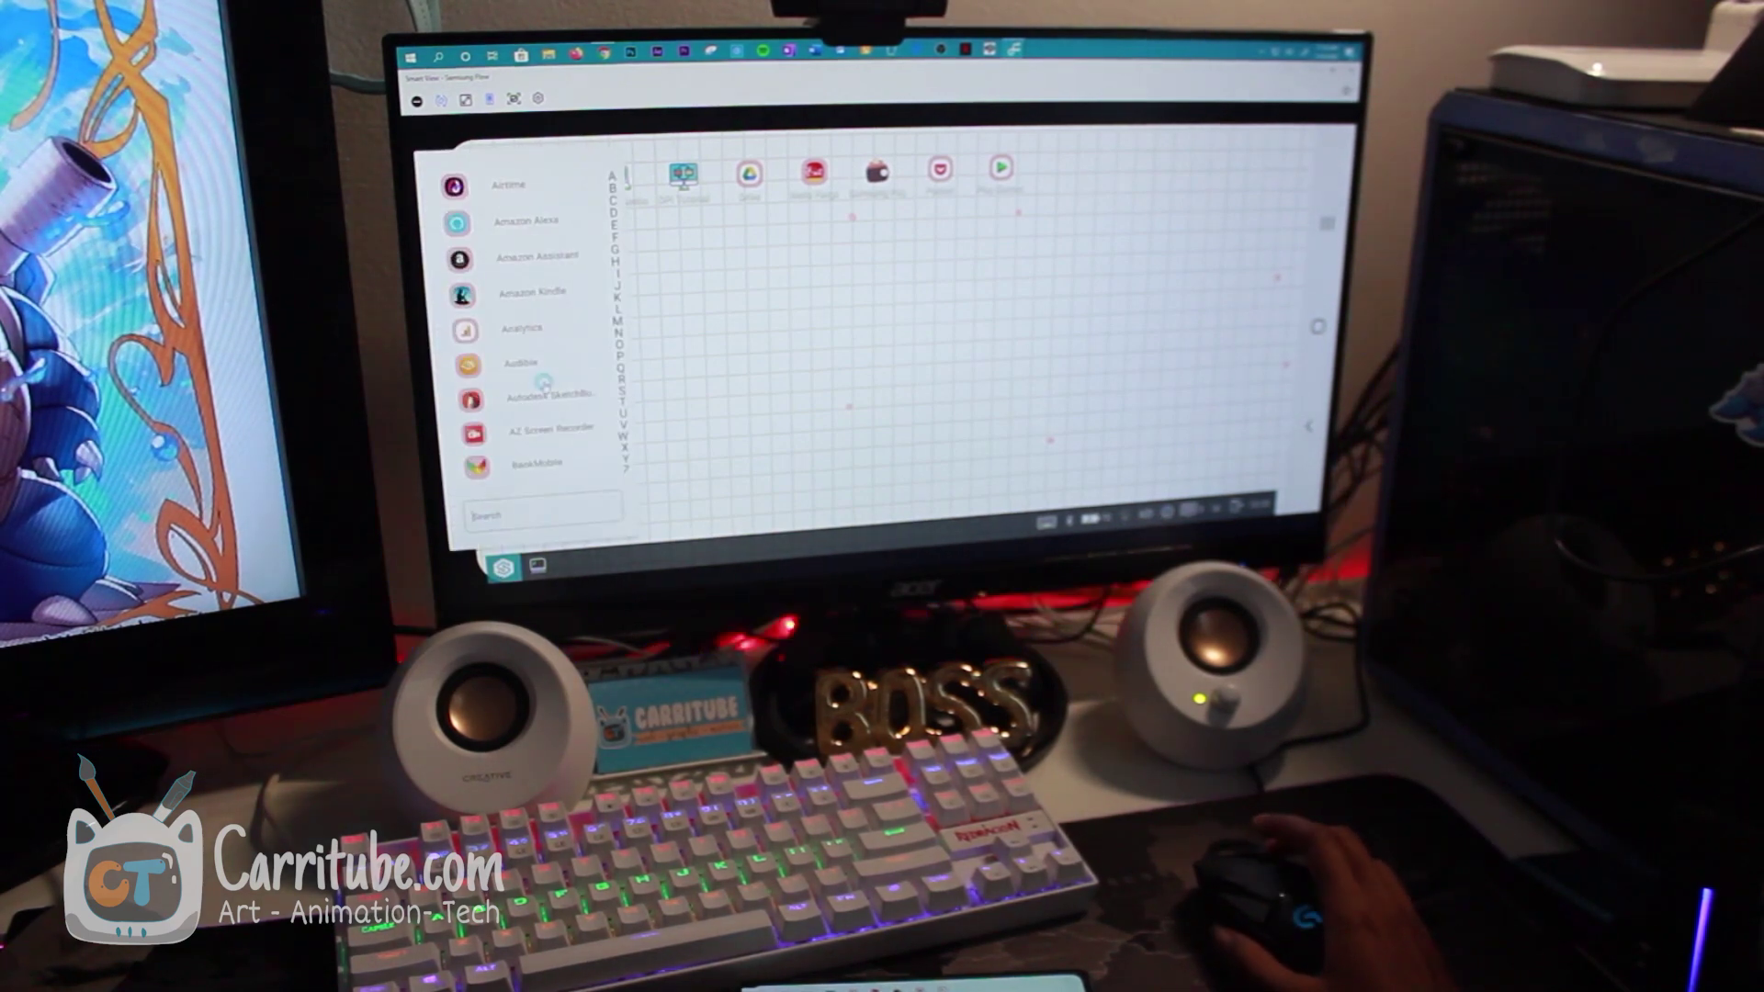
# Search the phone's apps for 'auto' to find Autodesk SketchBook.
pyautogui.click(545, 514)
pyautogui.write('a')
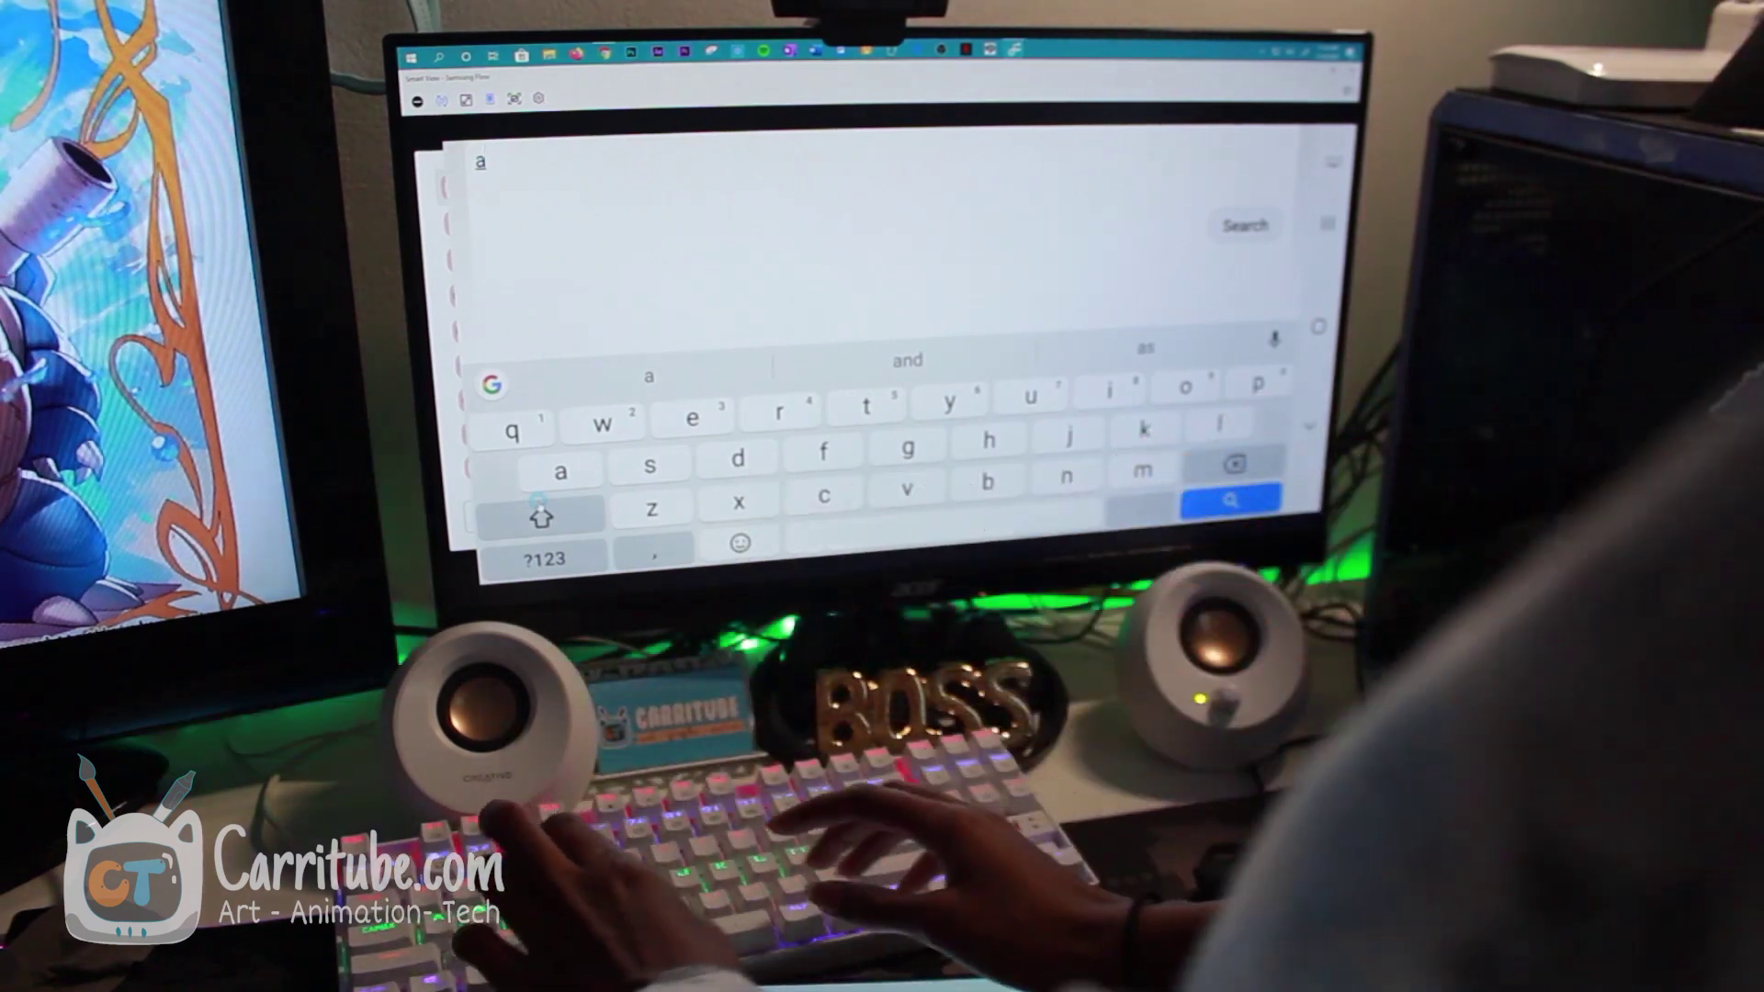
pyautogui.write('uy')
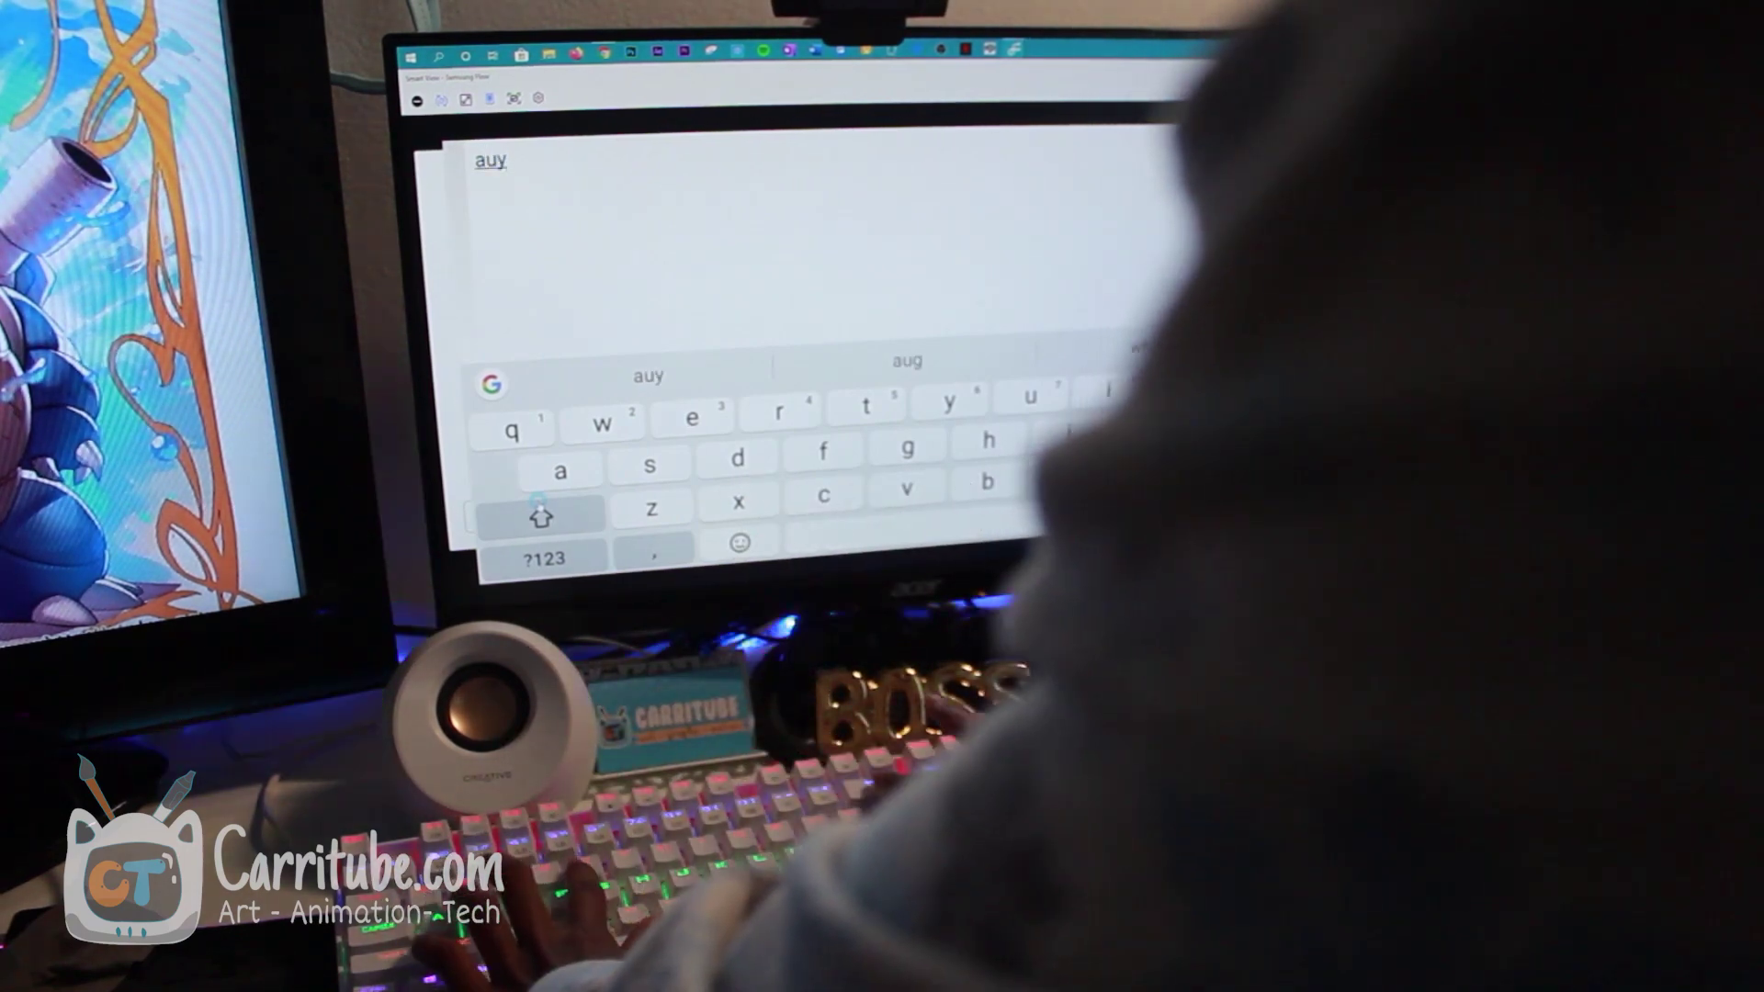
pyautogui.press('BackSpace')
pyautogui.write('to')
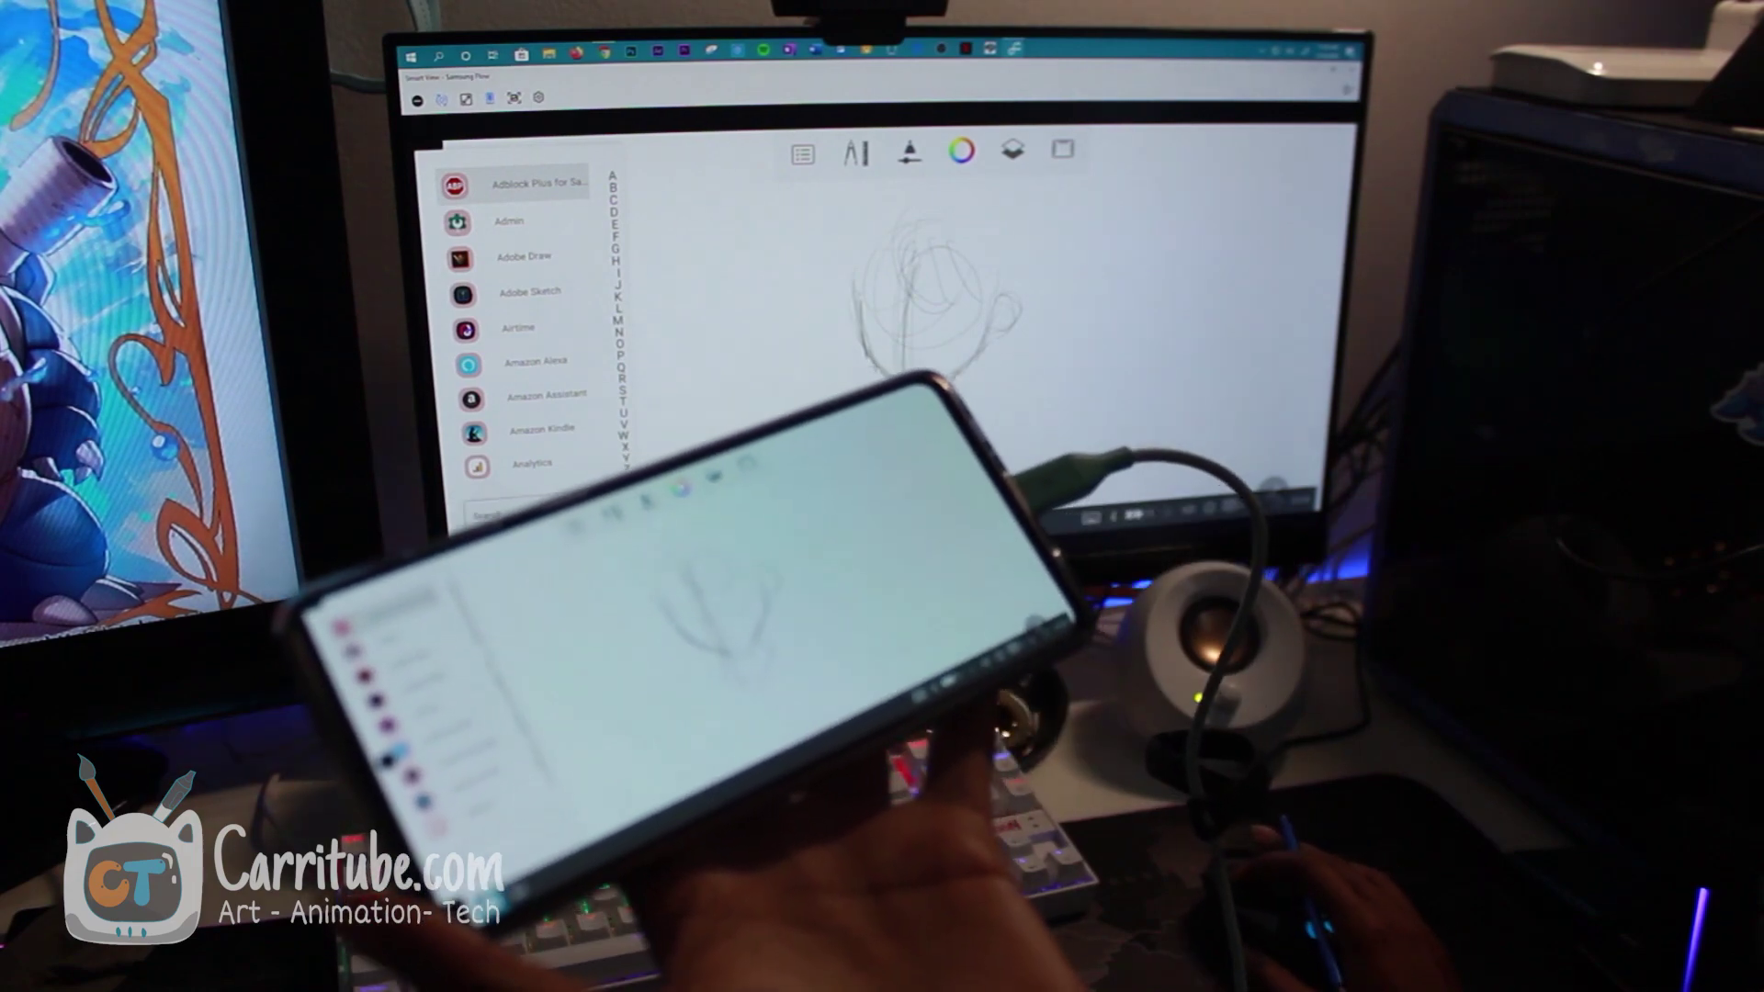
# Toggle the program list and Sentio app drawer on and off over the Sketchbook head sketch.
pyautogui.press('super')
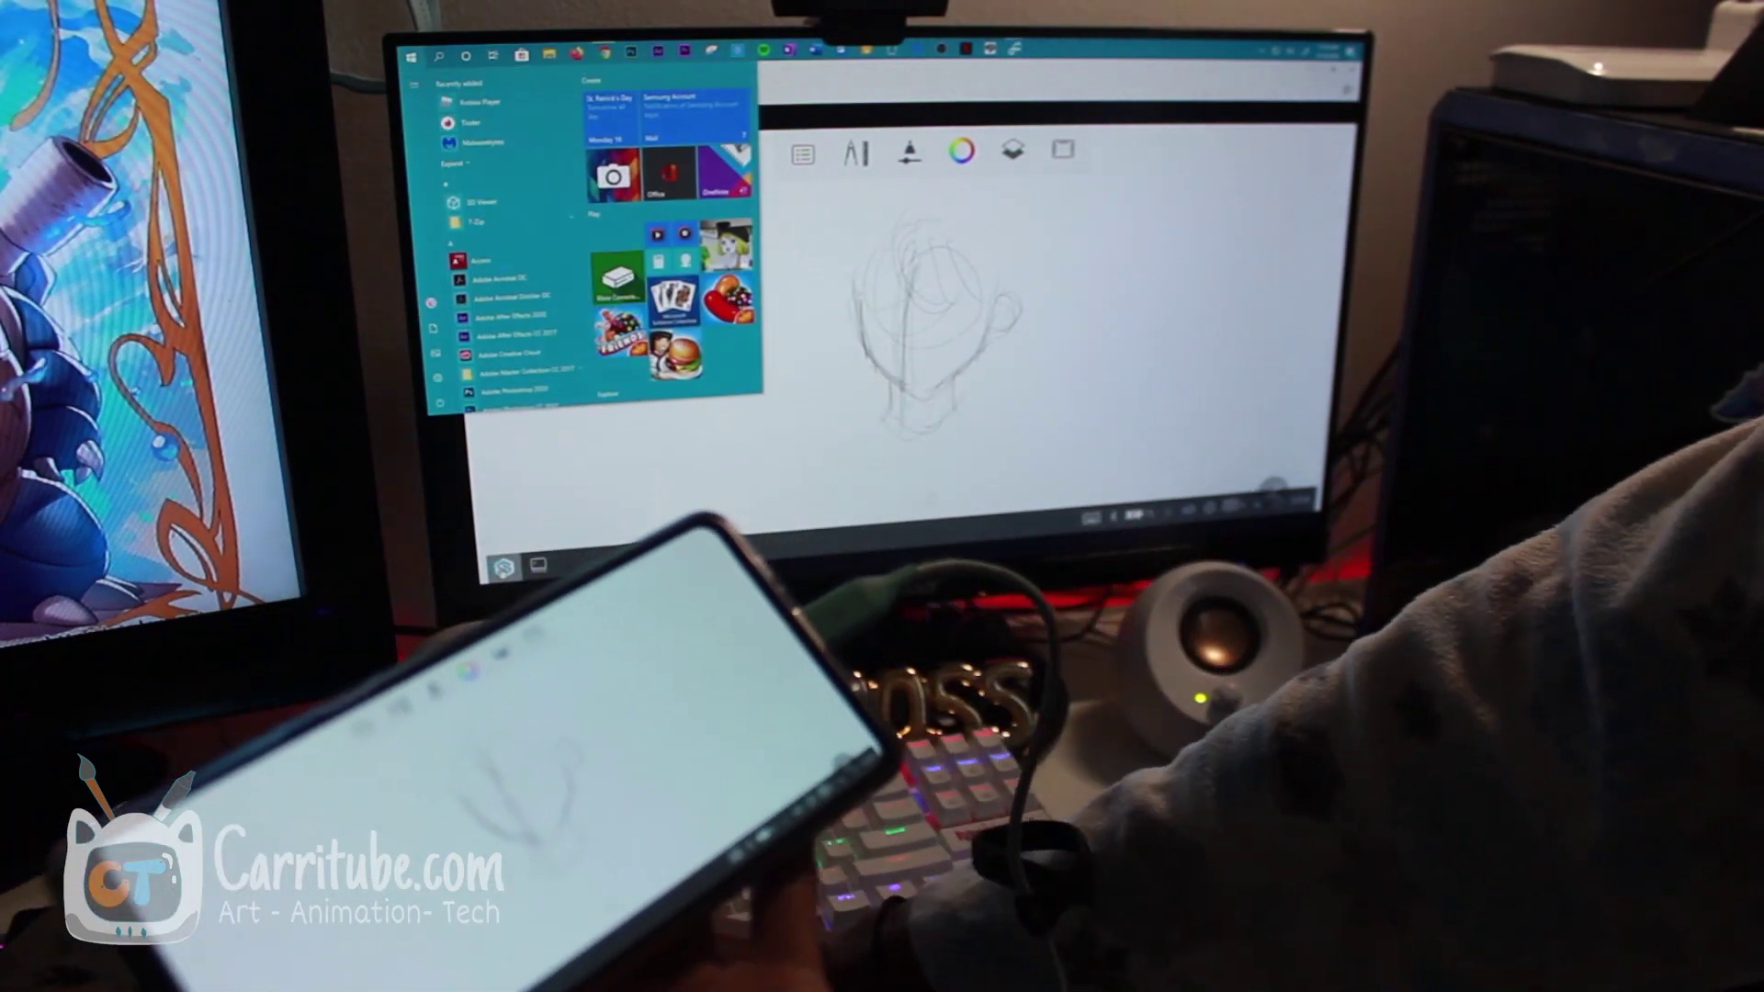
pyautogui.press('super')
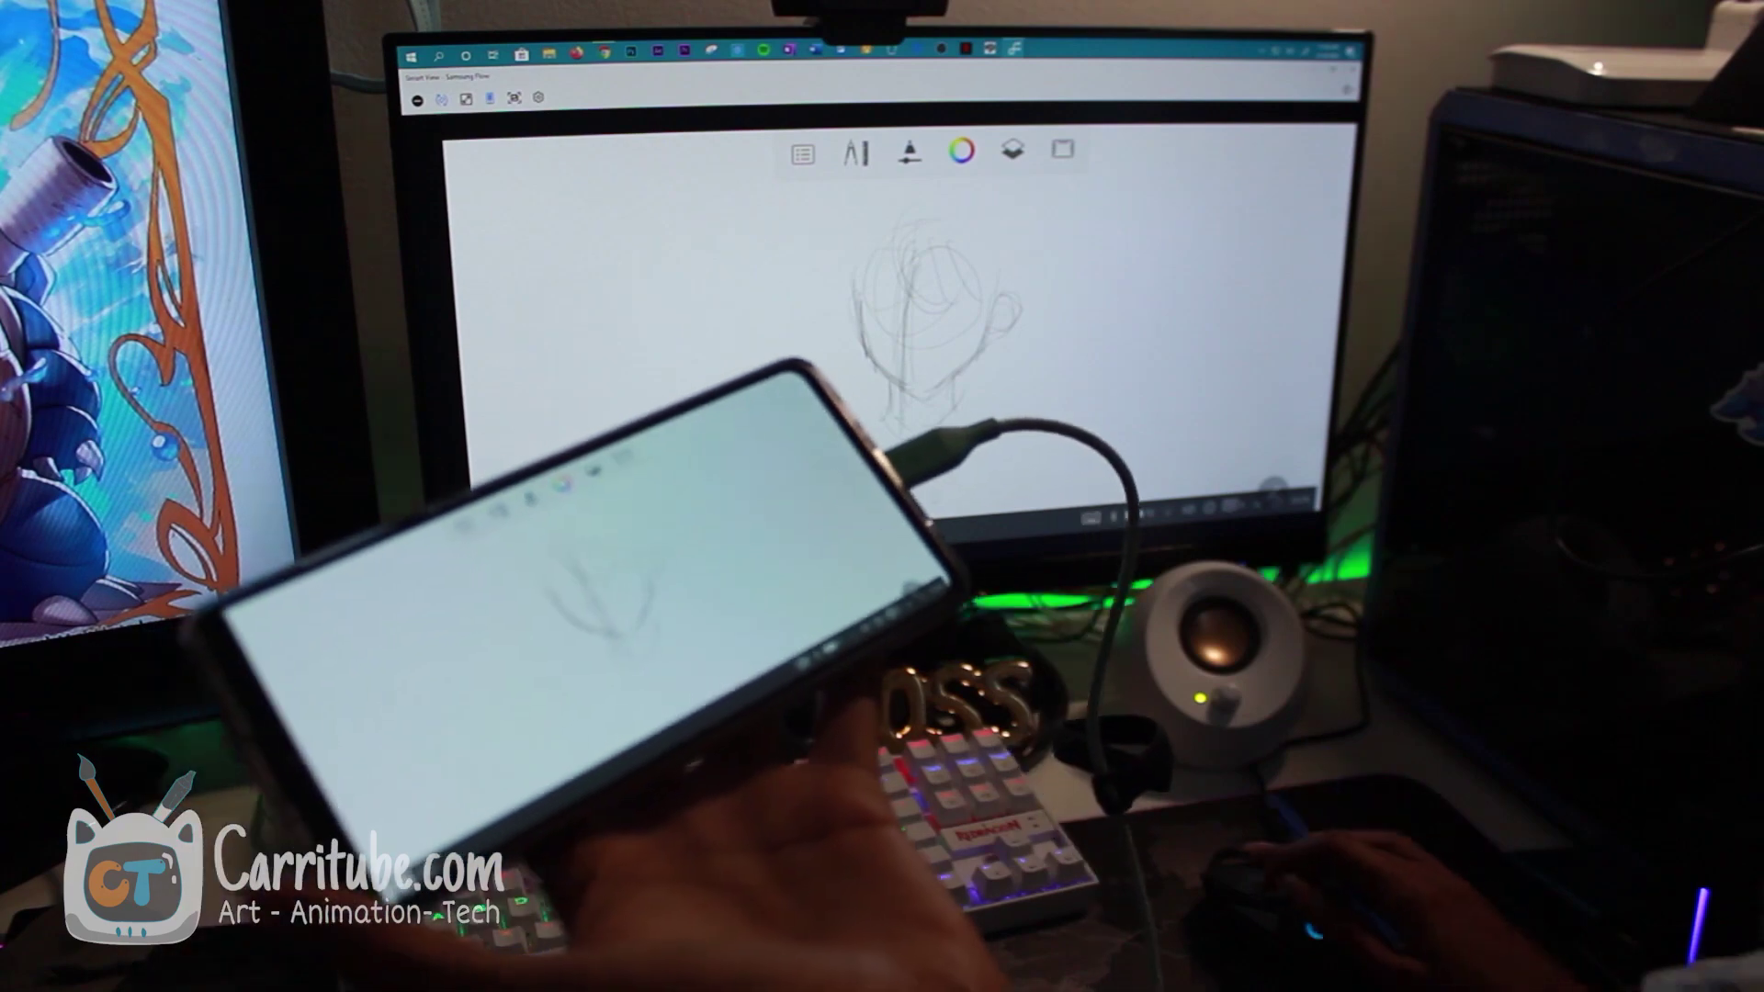
pyautogui.press('super')
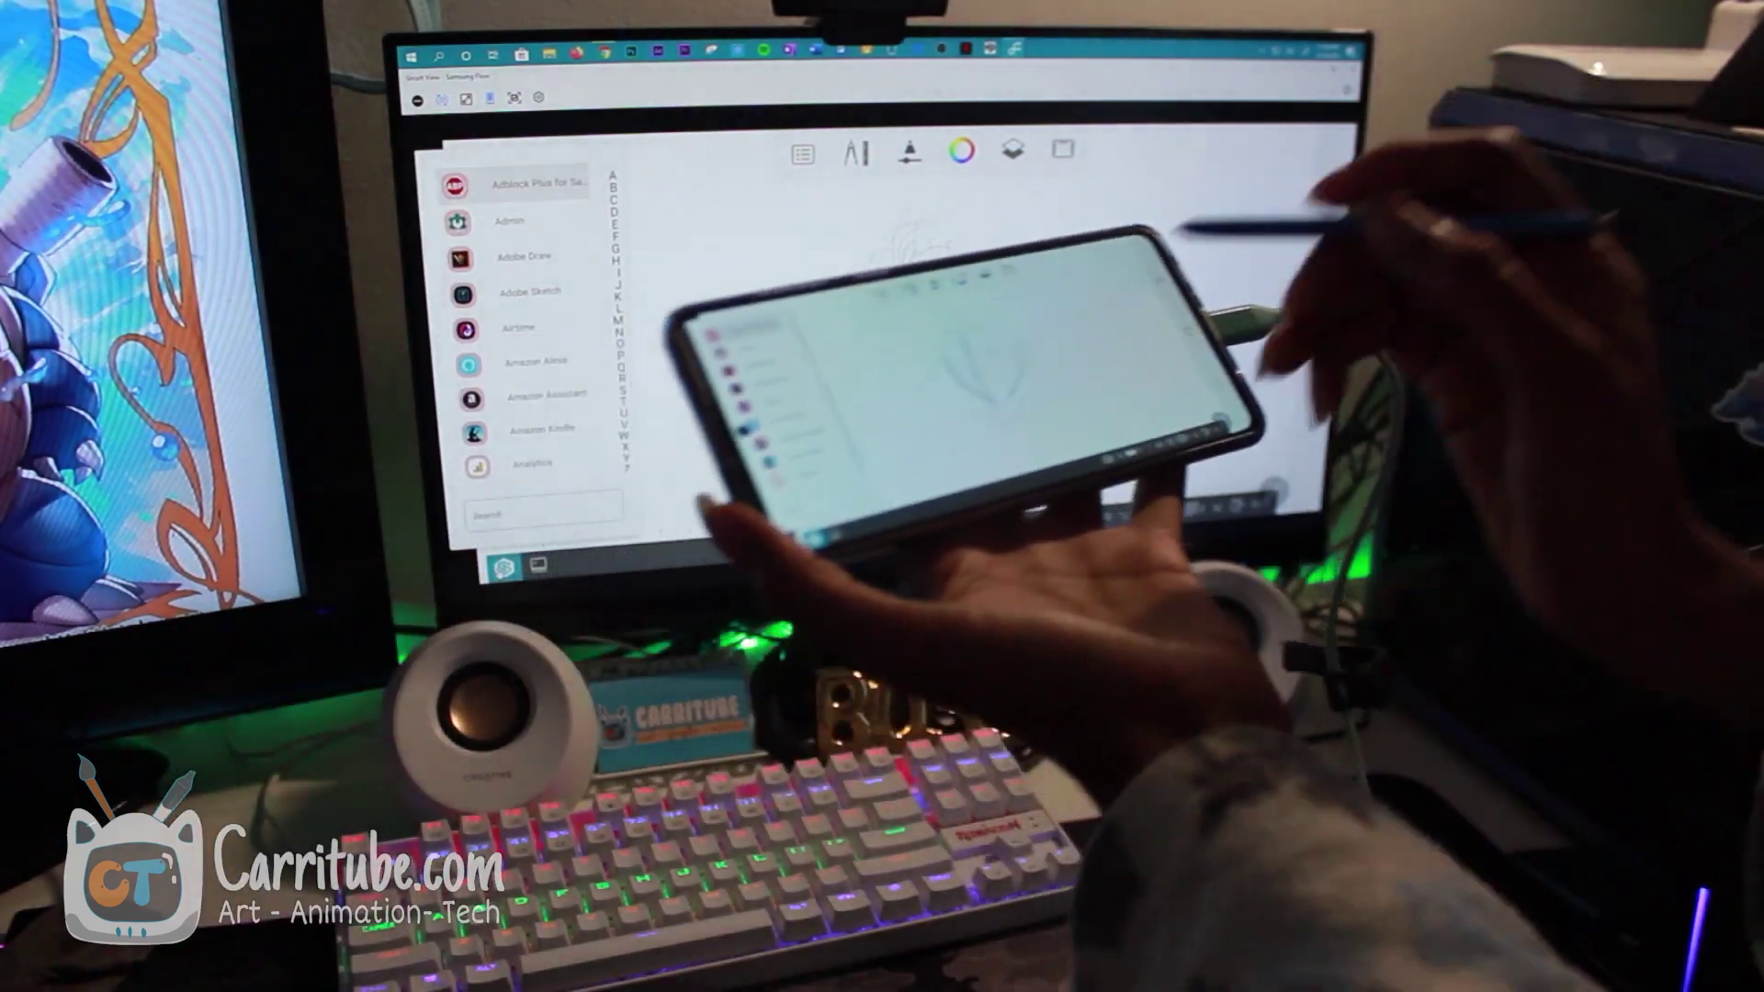
pyautogui.press('super')
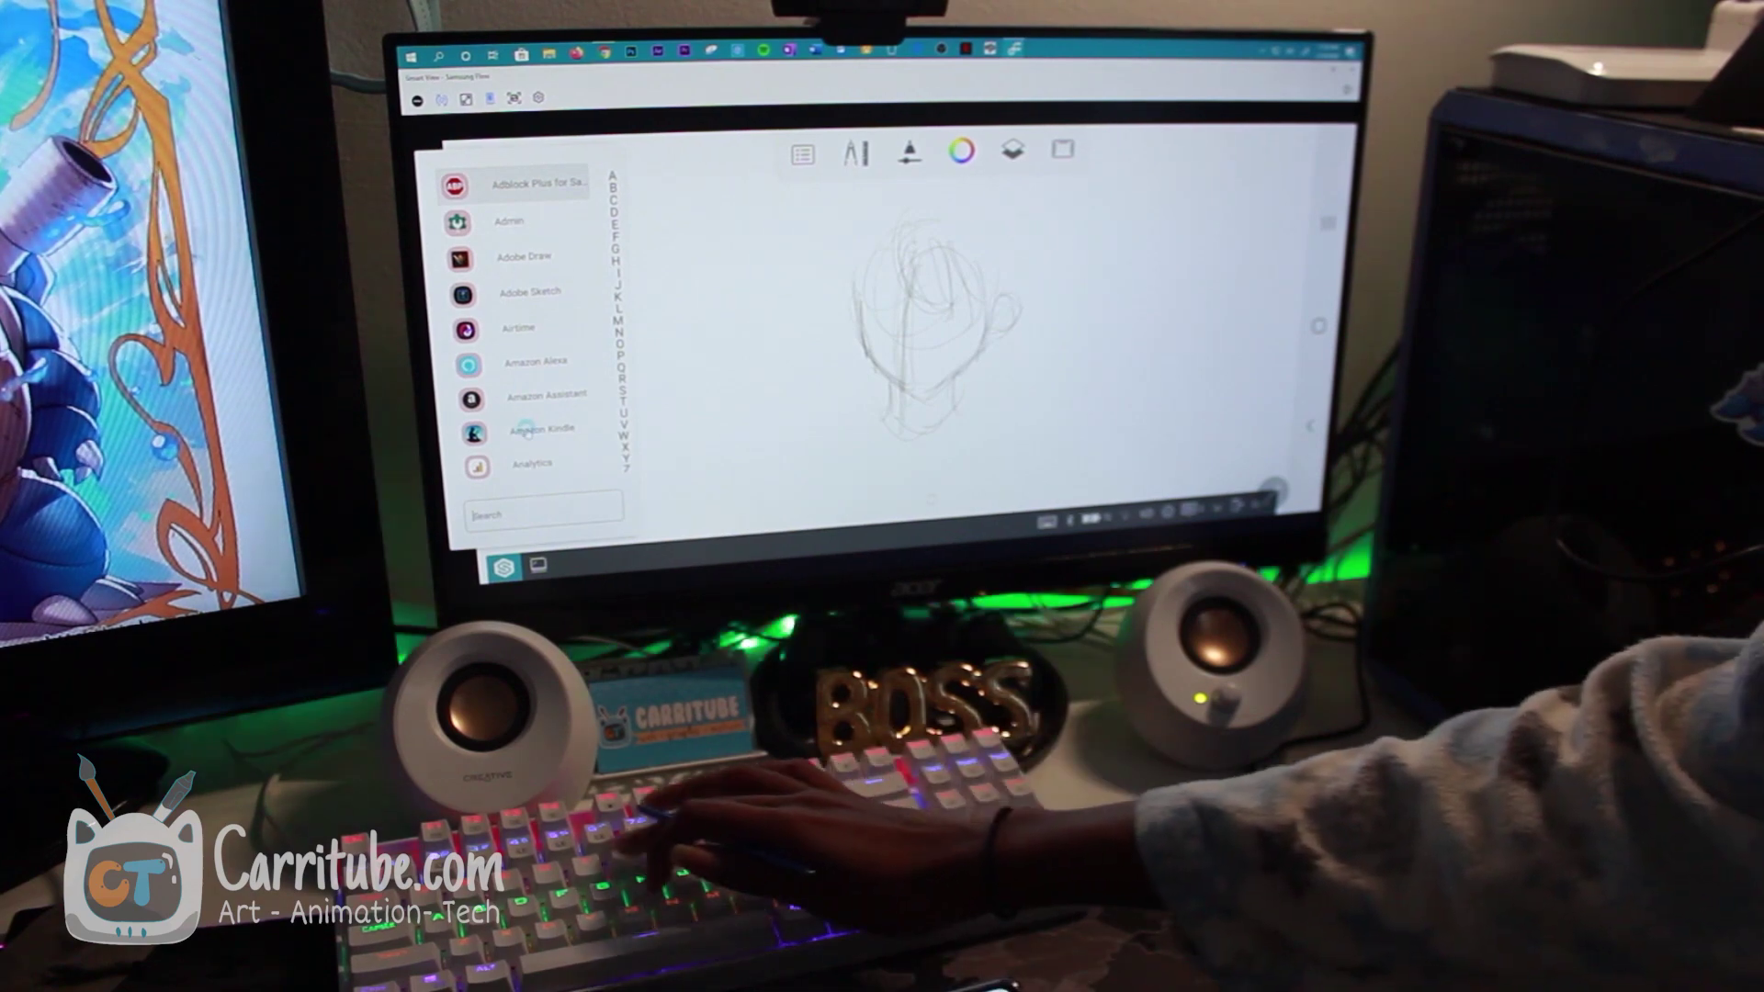
pyautogui.write('yop')
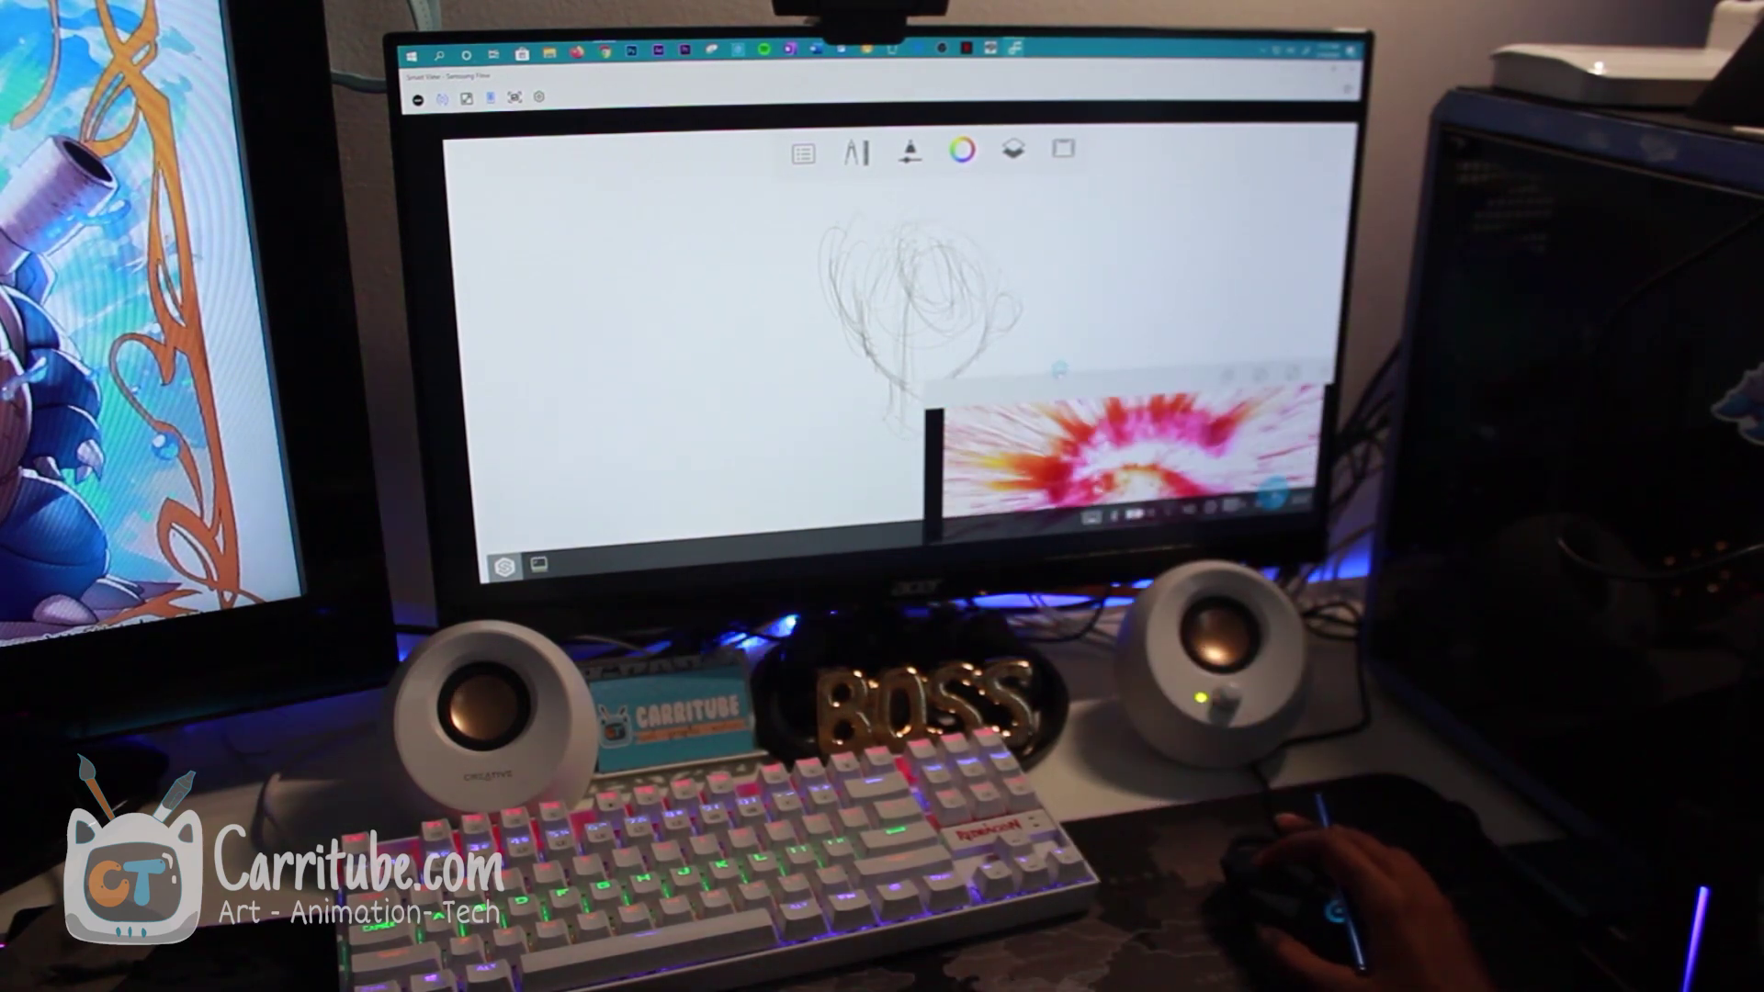
# Drag the floating YouTube window up and left toward the centre.
pyautogui.moveTo(852, 230); pyautogui.dragTo(813, 173)
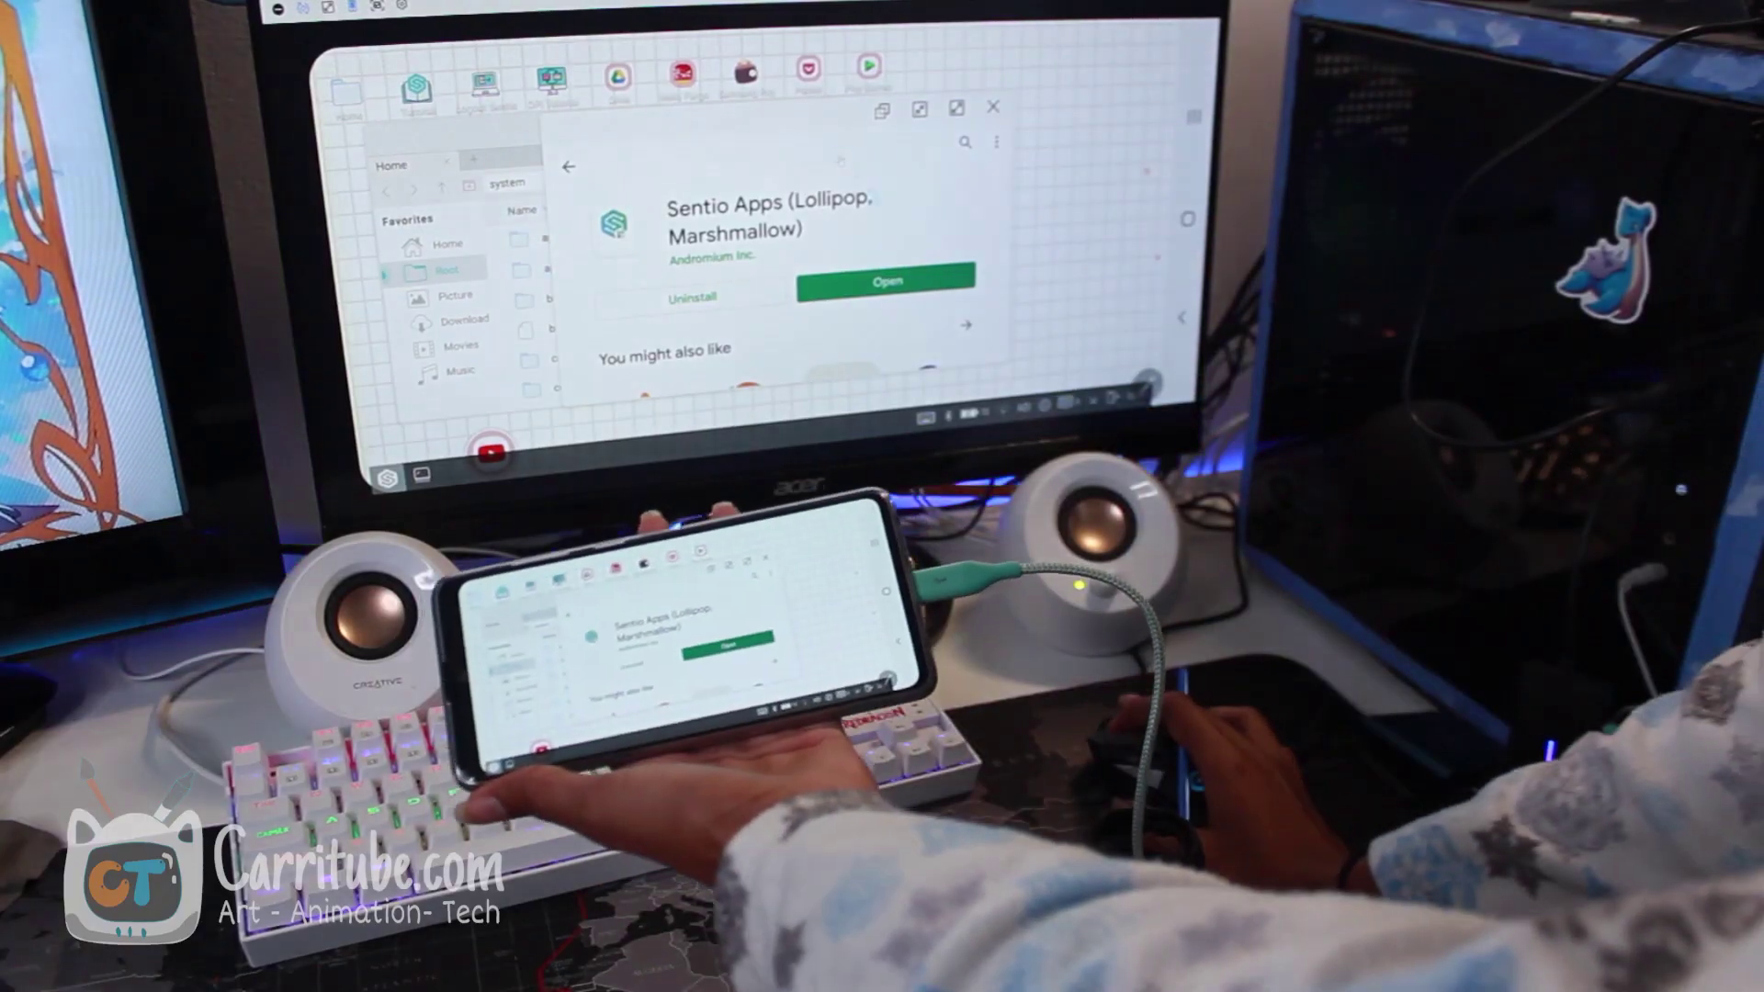
pyautogui.scroll(-3, 785, 262)
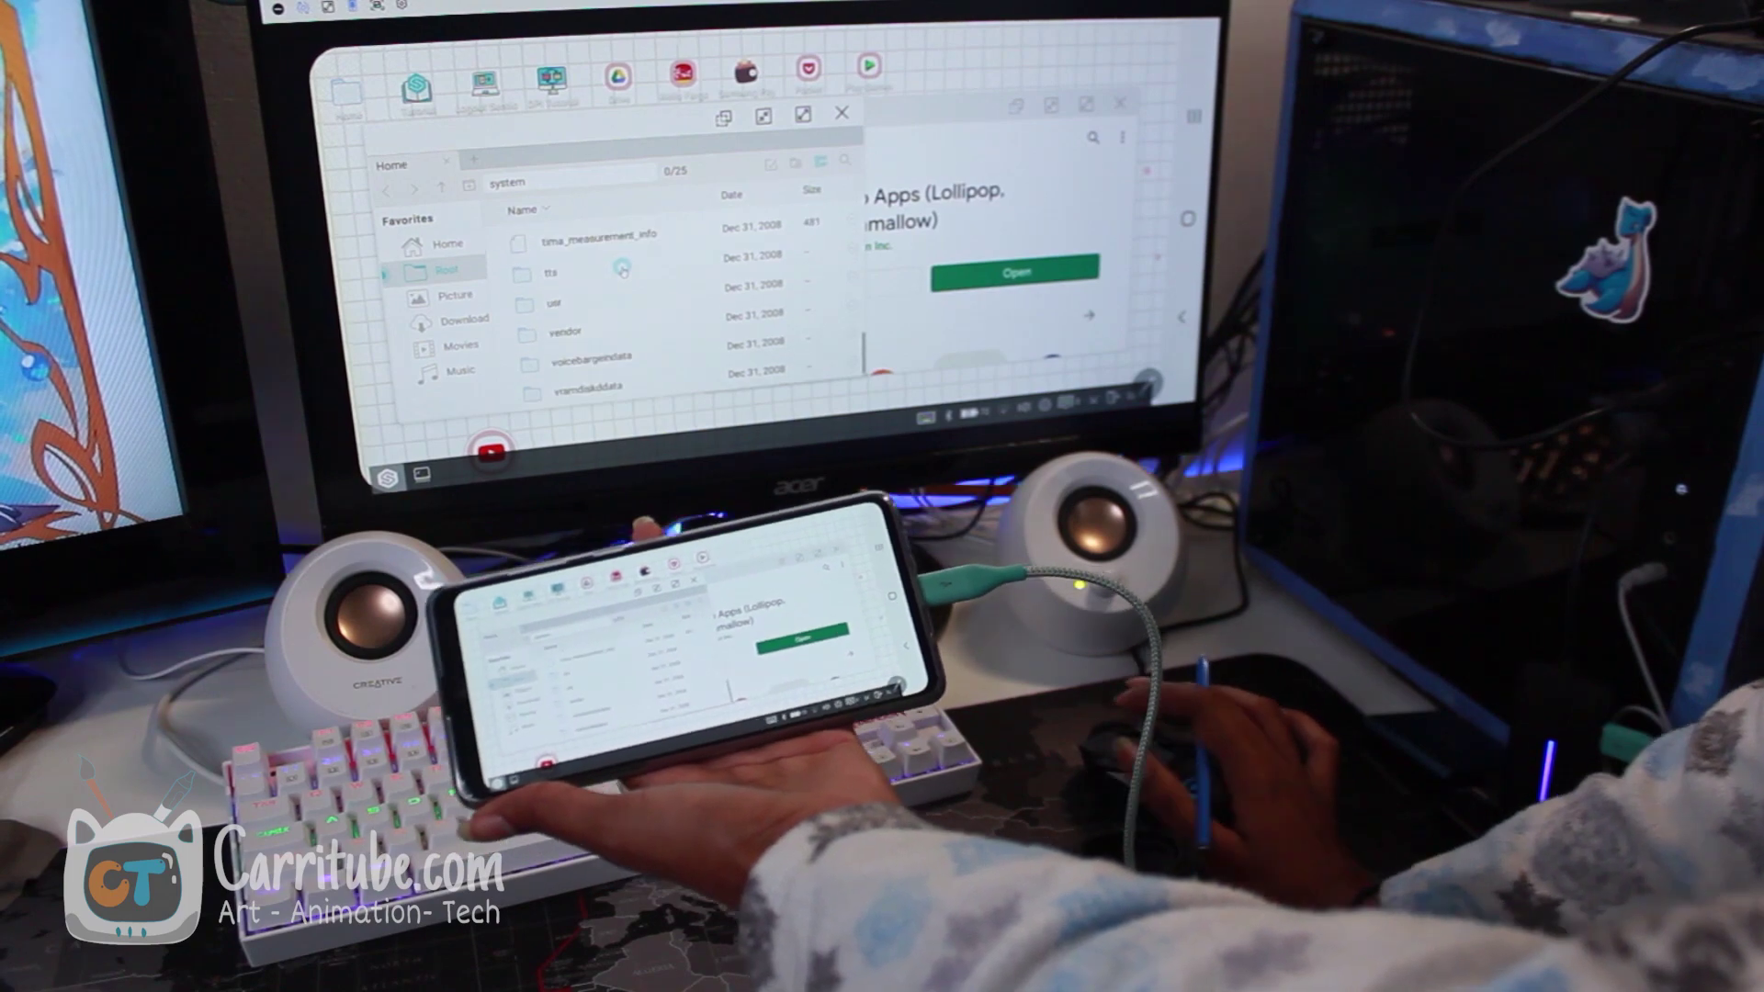
# Choose Open on the Sentio Apps Play Store page.
pyautogui.click(1018, 271)
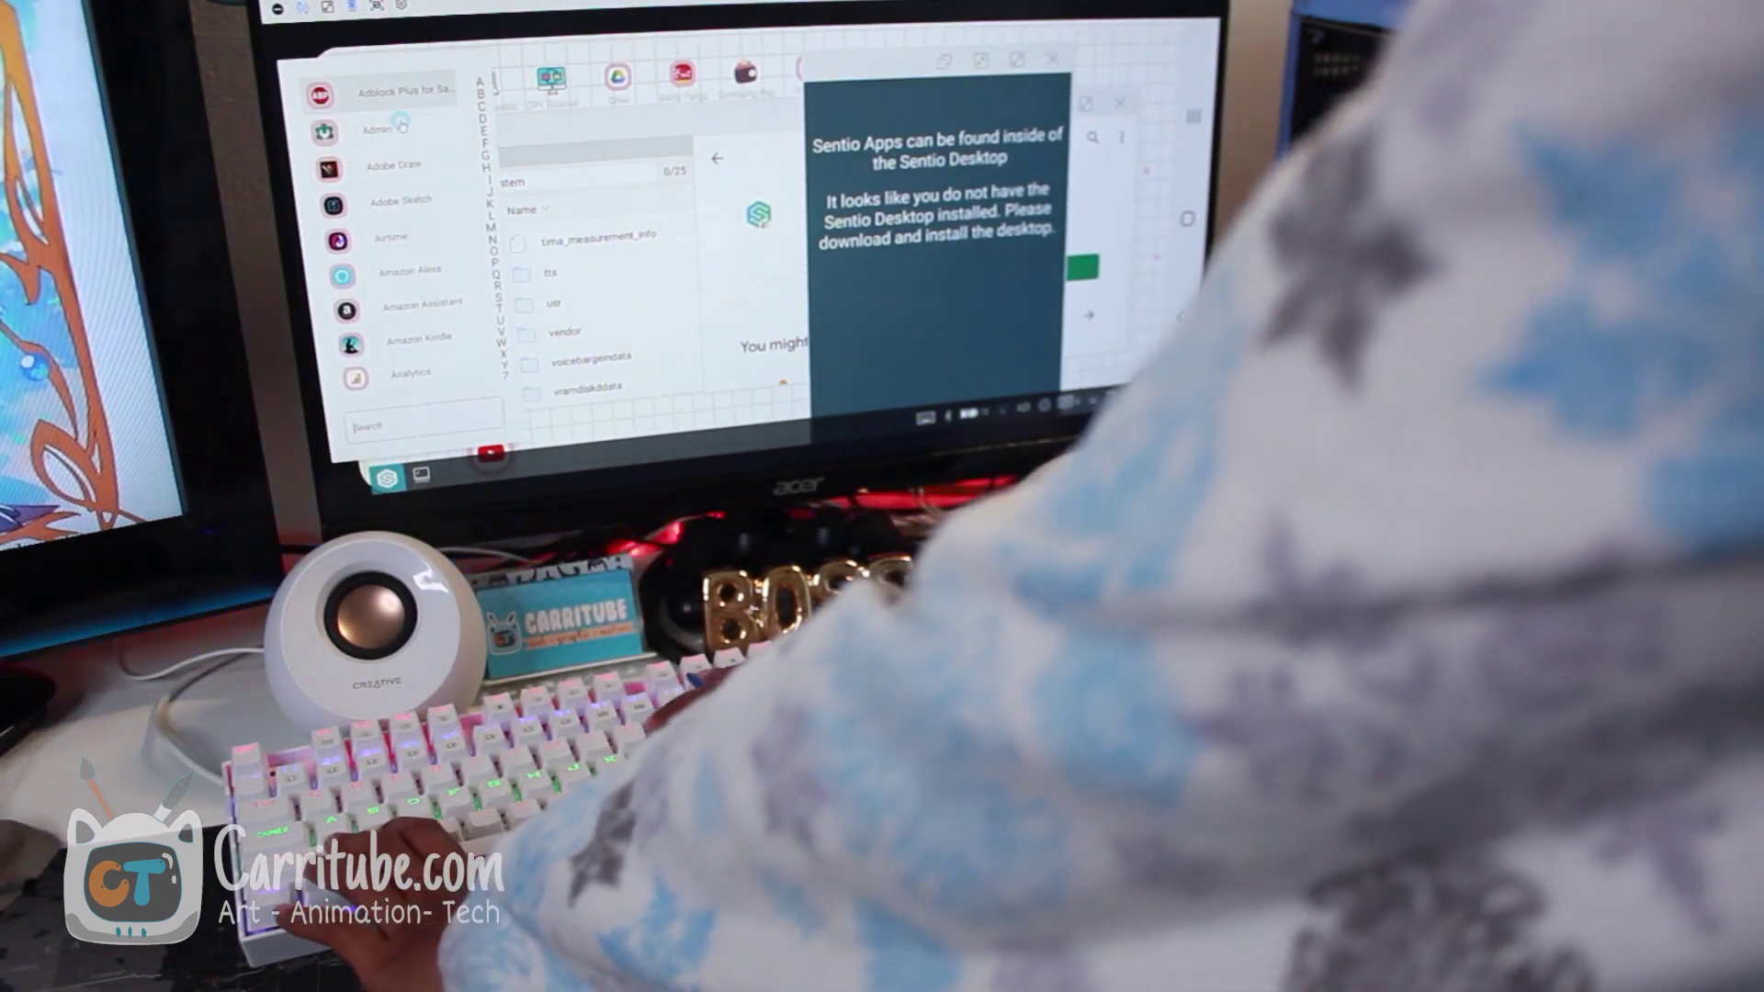
pyautogui.write('painter')
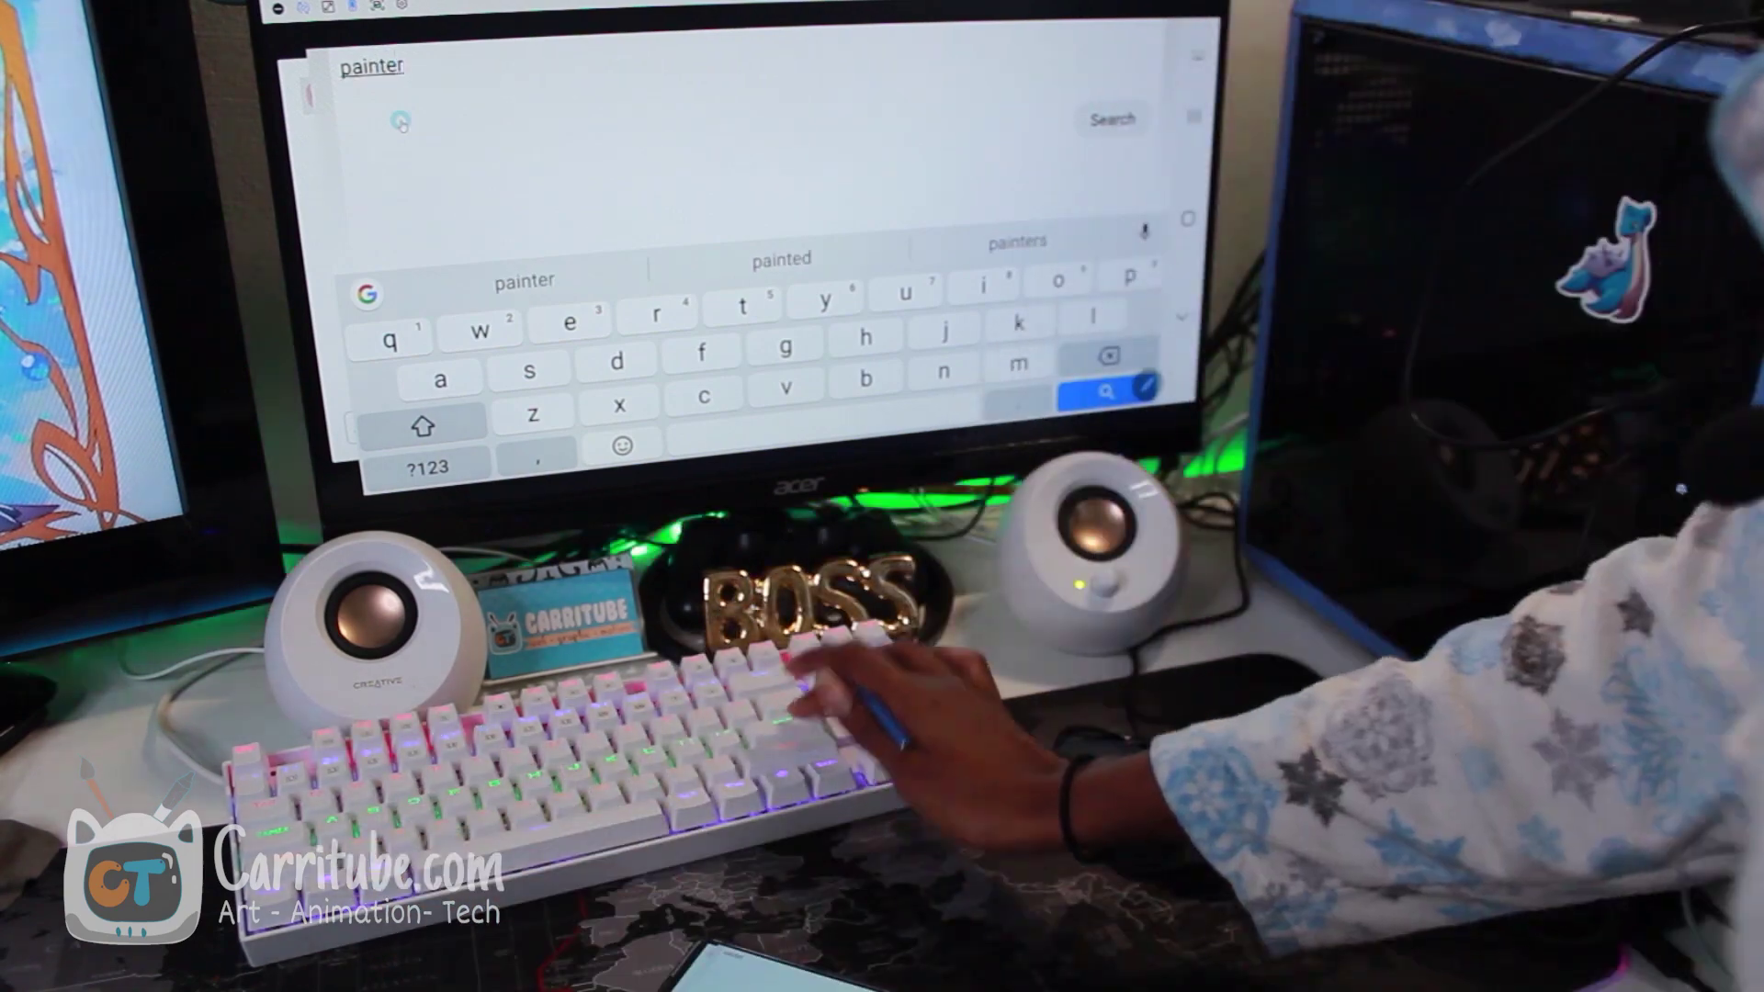
# Launch Infinite Painter, accept the window-mode warning, and show its layers panel.
pyautogui.click(401, 123)
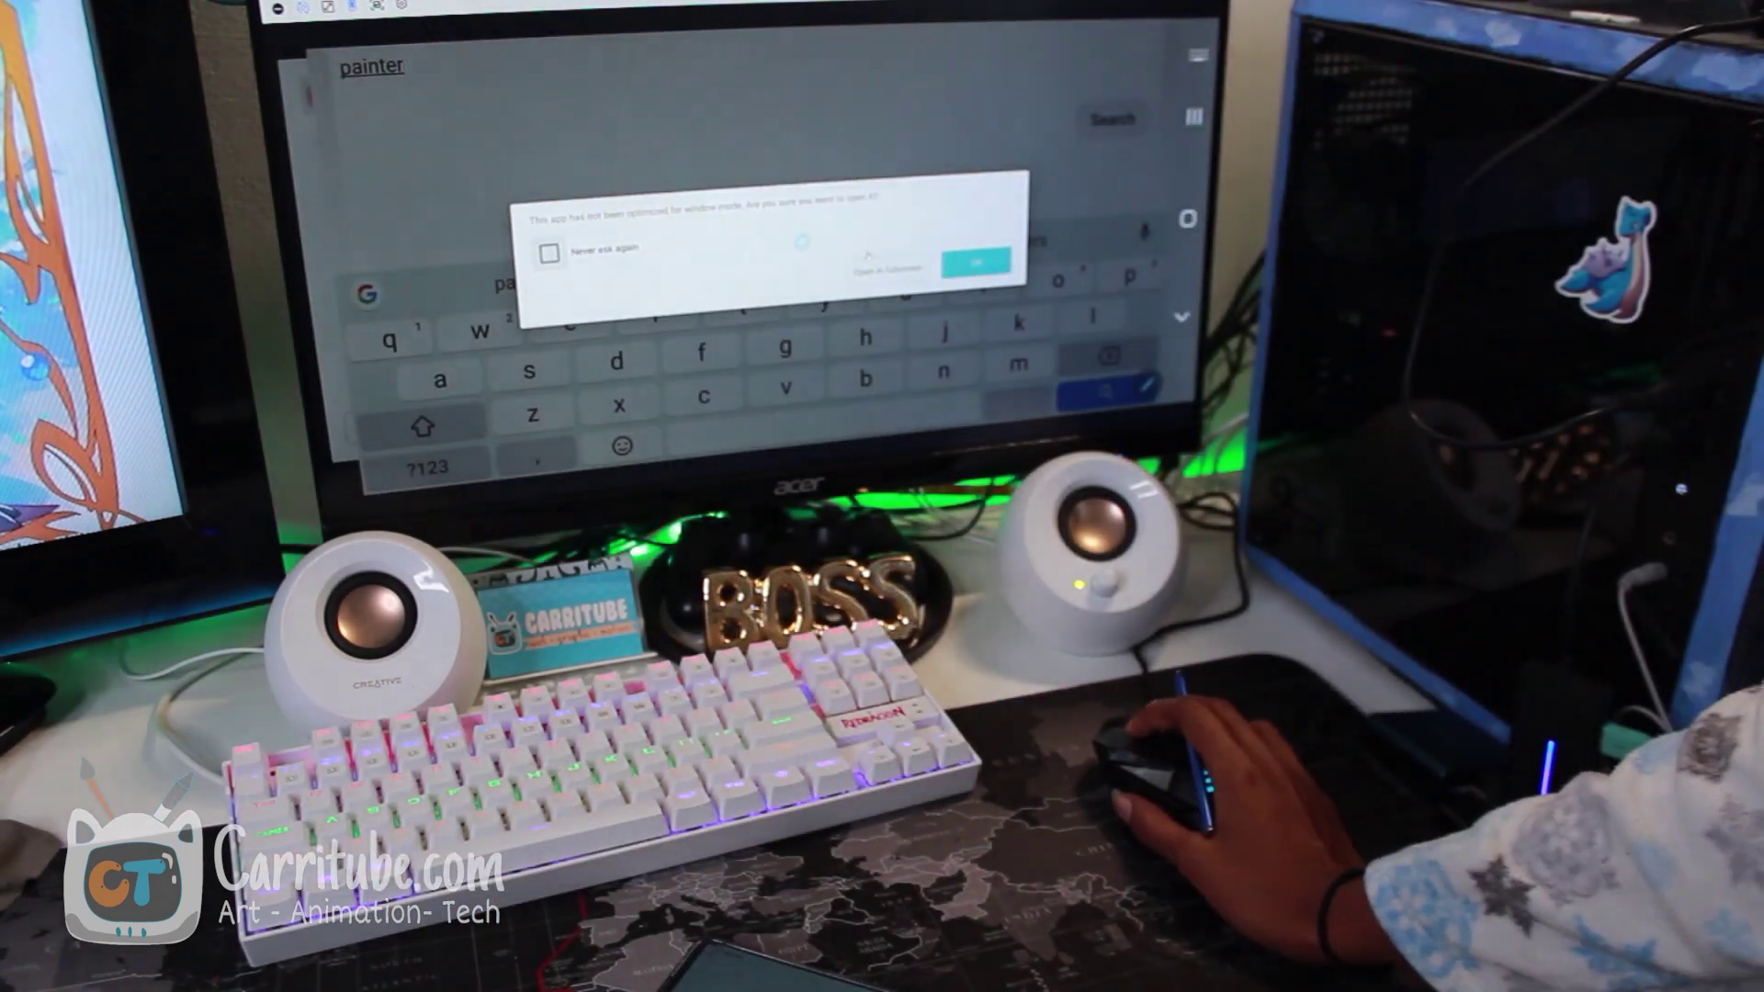
pyautogui.click(976, 262)
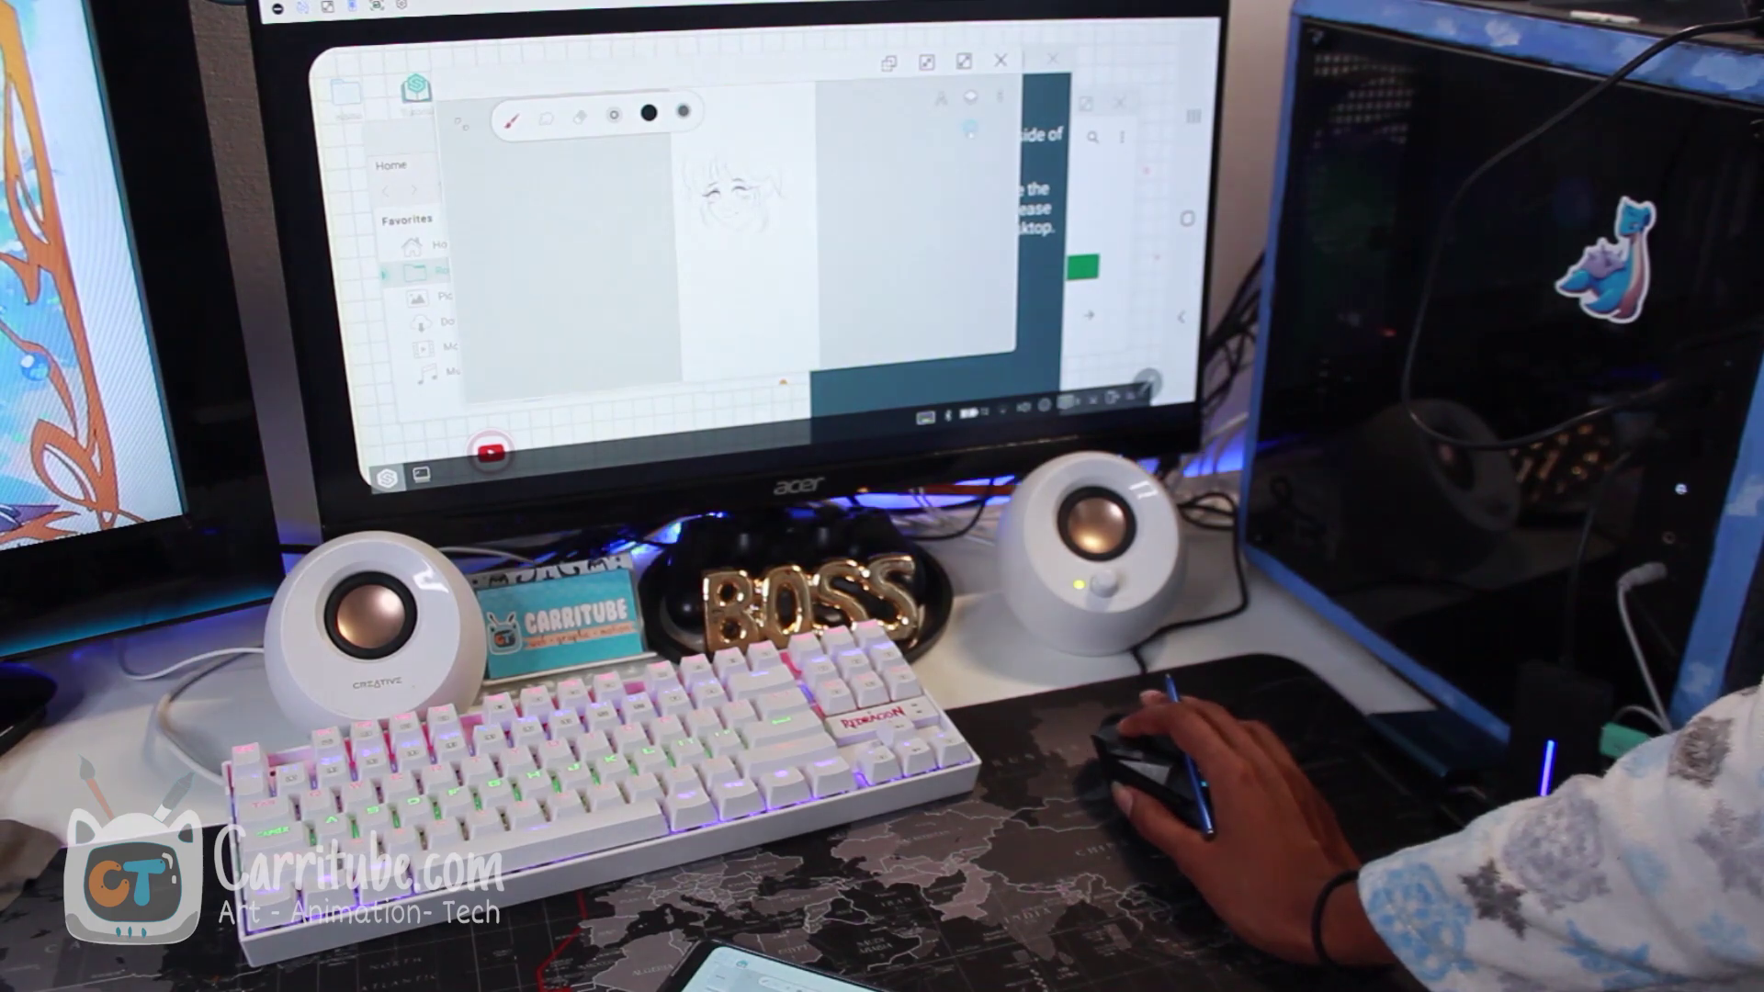
pyautogui.click(973, 98)
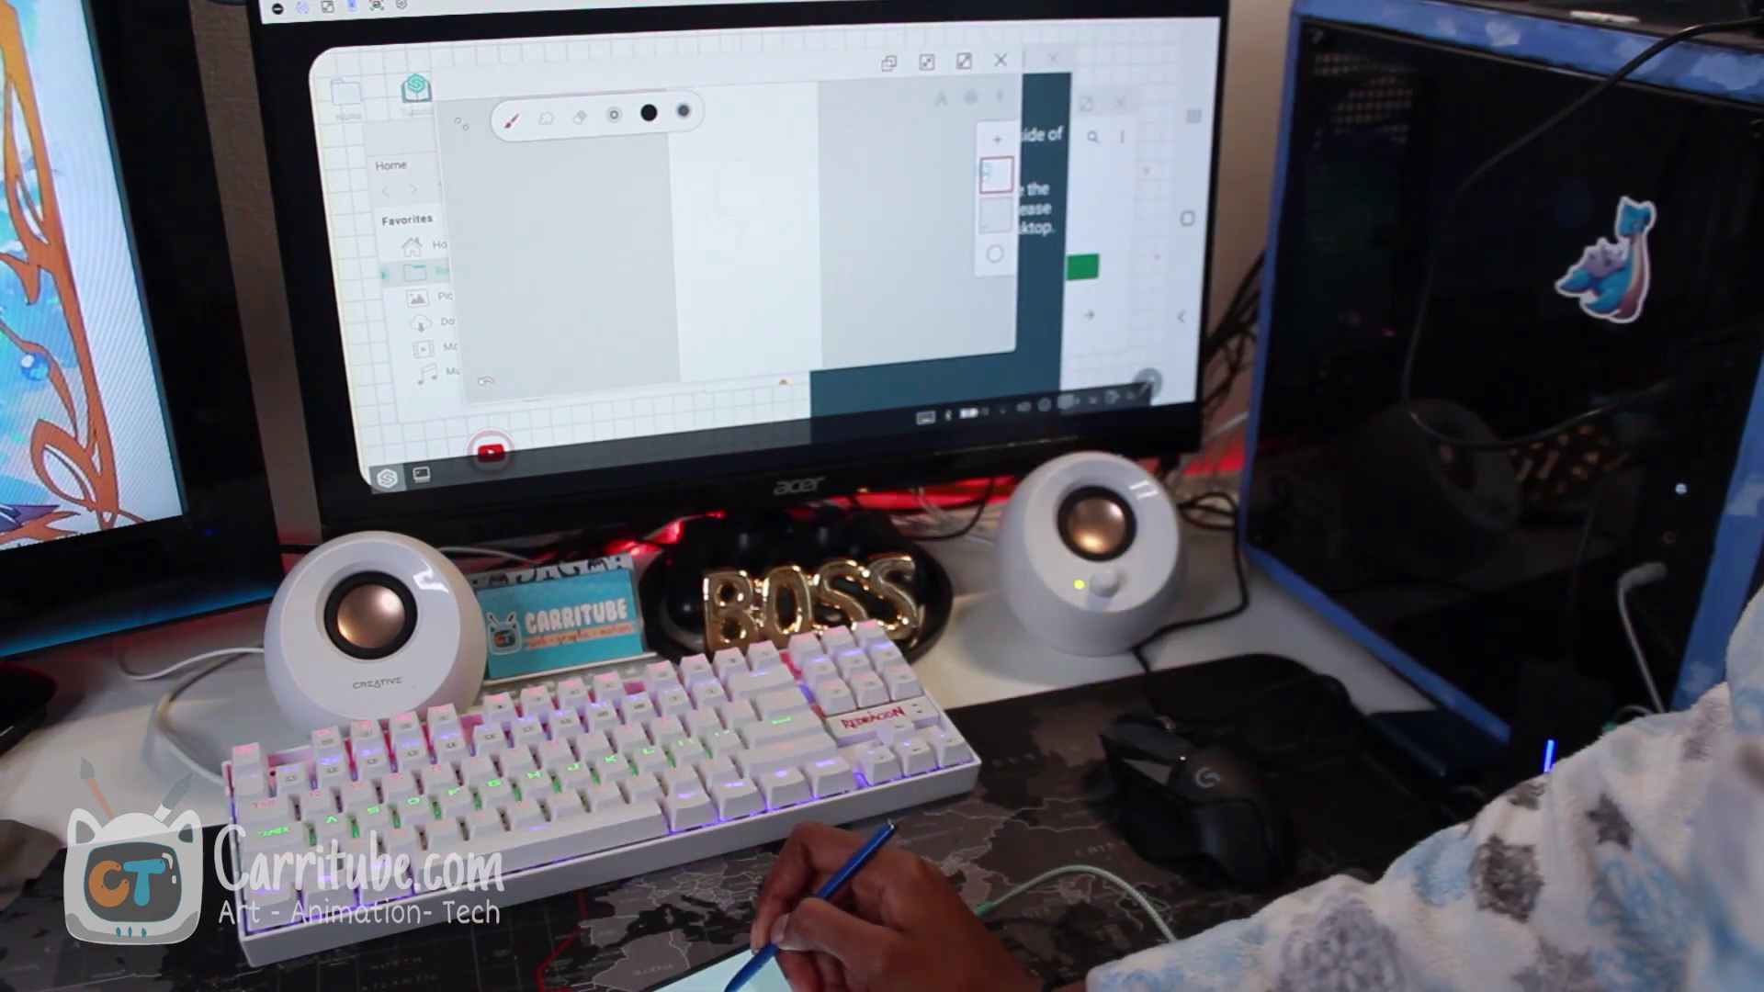
# Draw head strokes with the S Pen on Infinite Painter's blank canvas.
pyautogui.moveTo(730, 208); pyautogui.dragTo(750, 172)
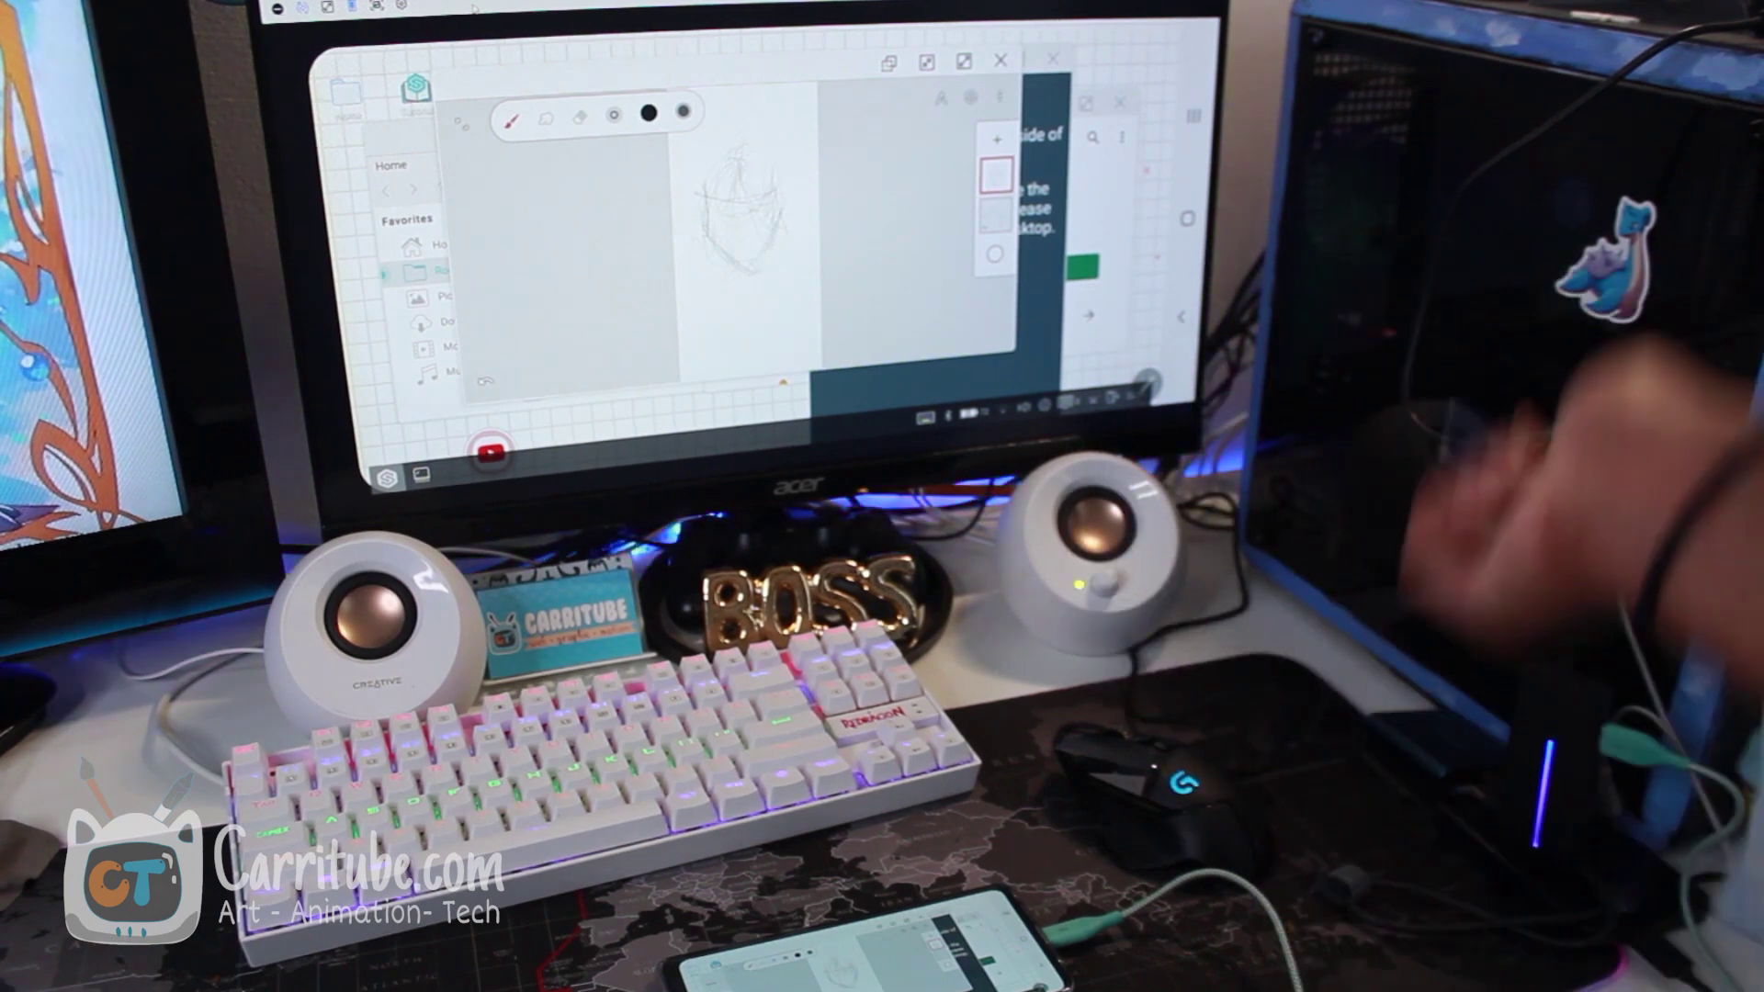
pyautogui.click(1177, 813)
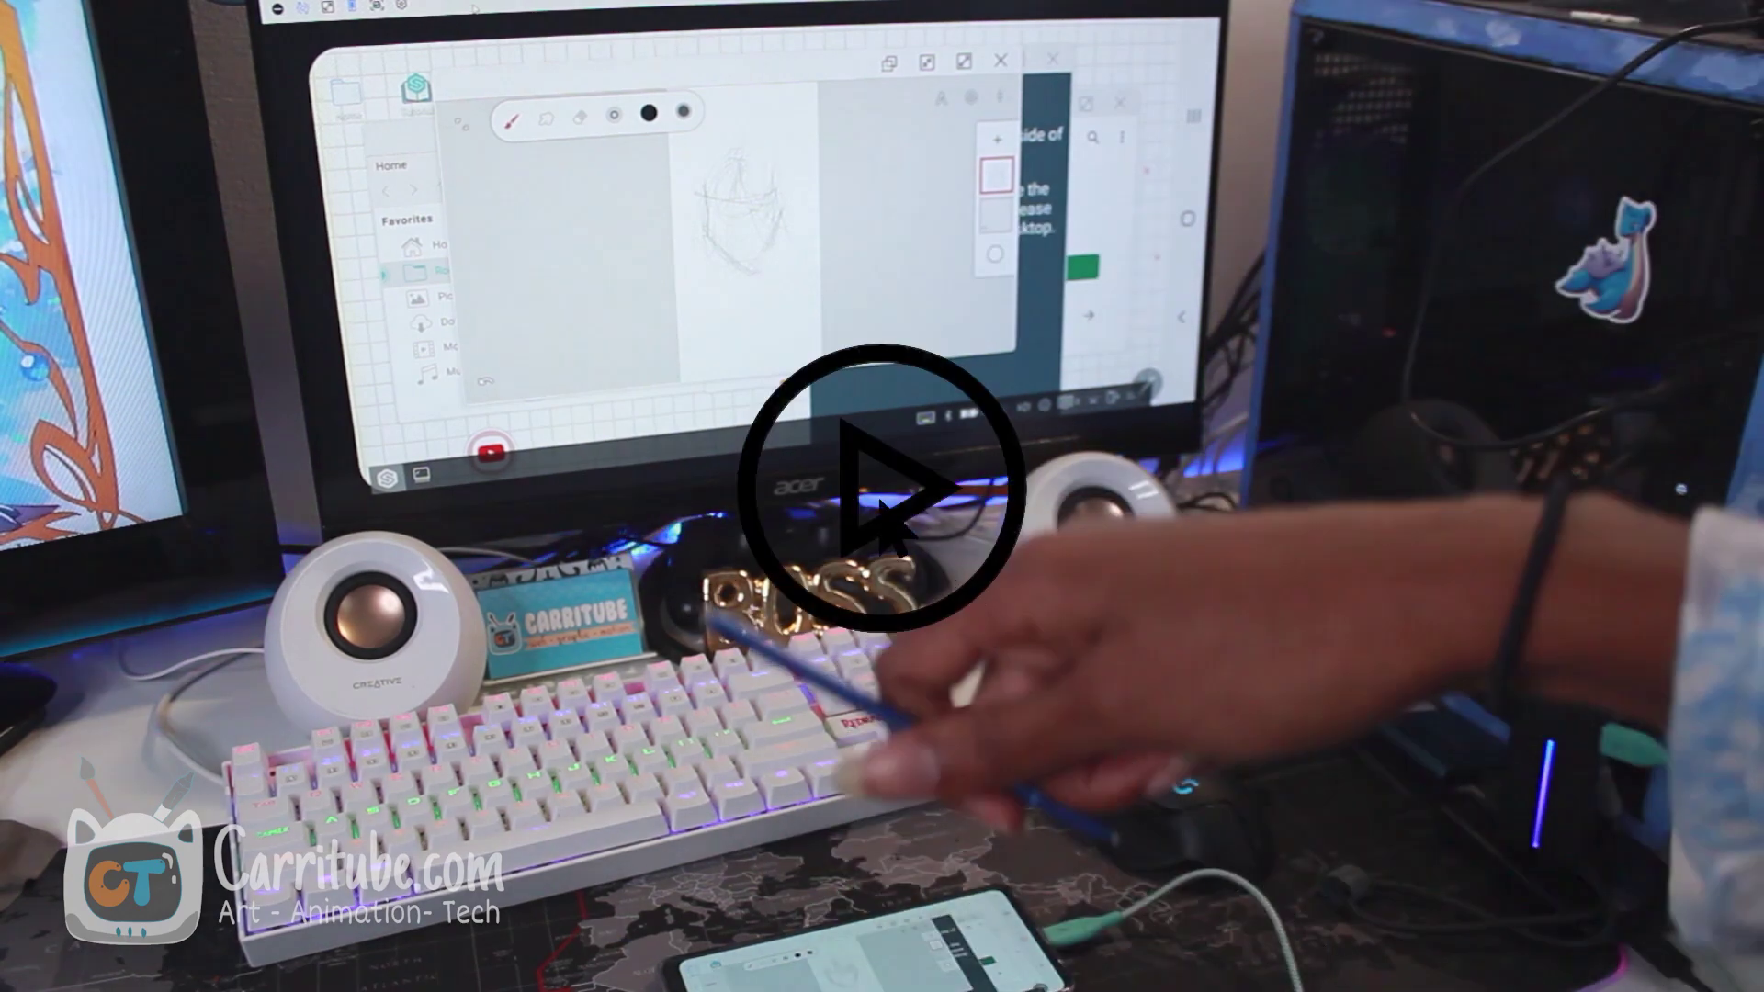